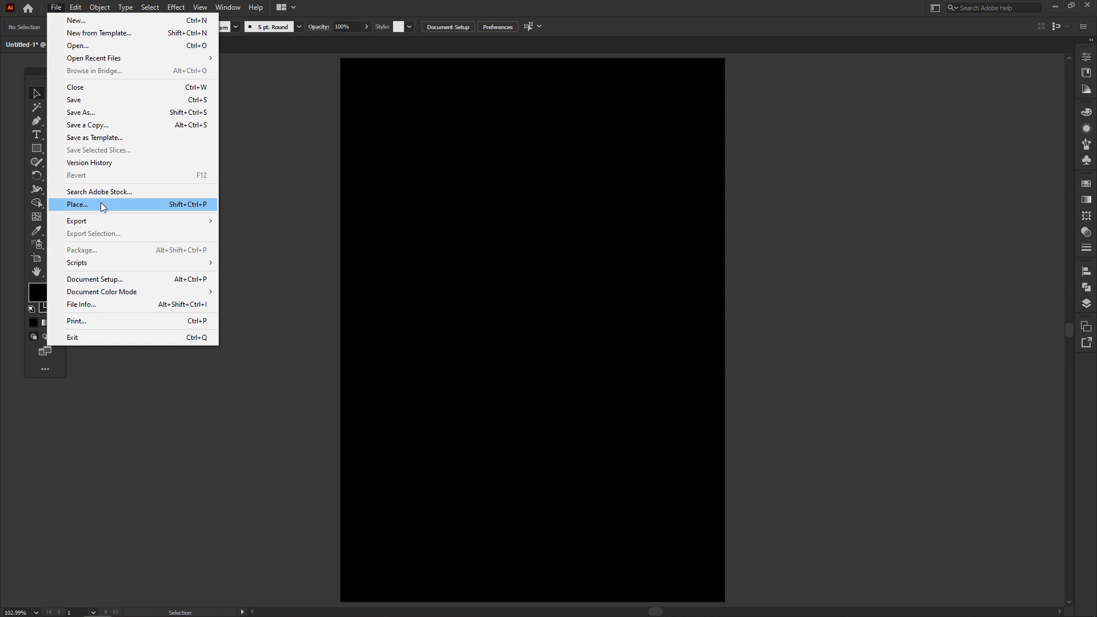
Place the kingfisher image 2.jpg on the black artboard at about 18.45 cm wide and high.
{"action": "left_click", "coordinate": [153, 127]}
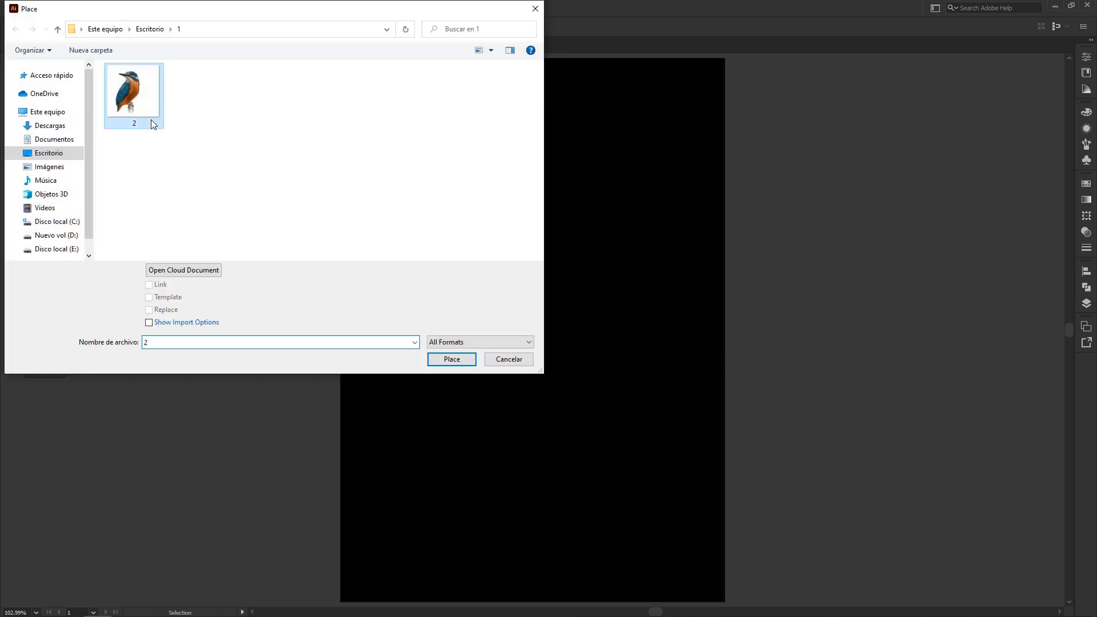
{"action": "left_click", "coordinate": [451, 358]}
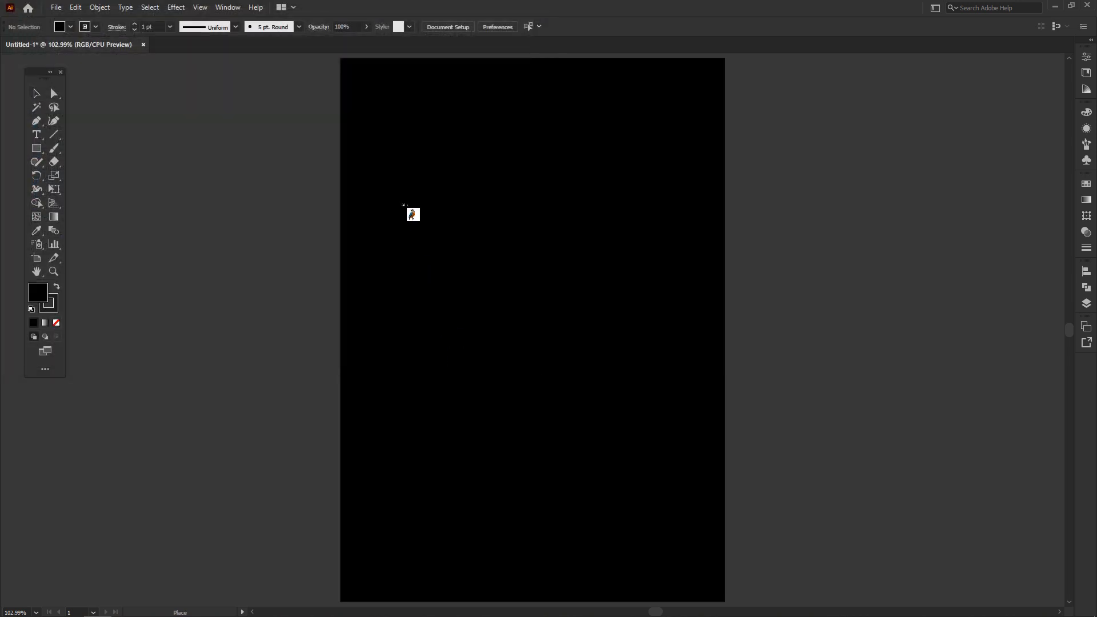
{"action": "left_click_drag", "start_coordinate": [371, 158], "coordinate": [774, 495]}
{"action": "left_click_drag", "start_coordinate": [613, 338], "coordinate": [609, 338]}
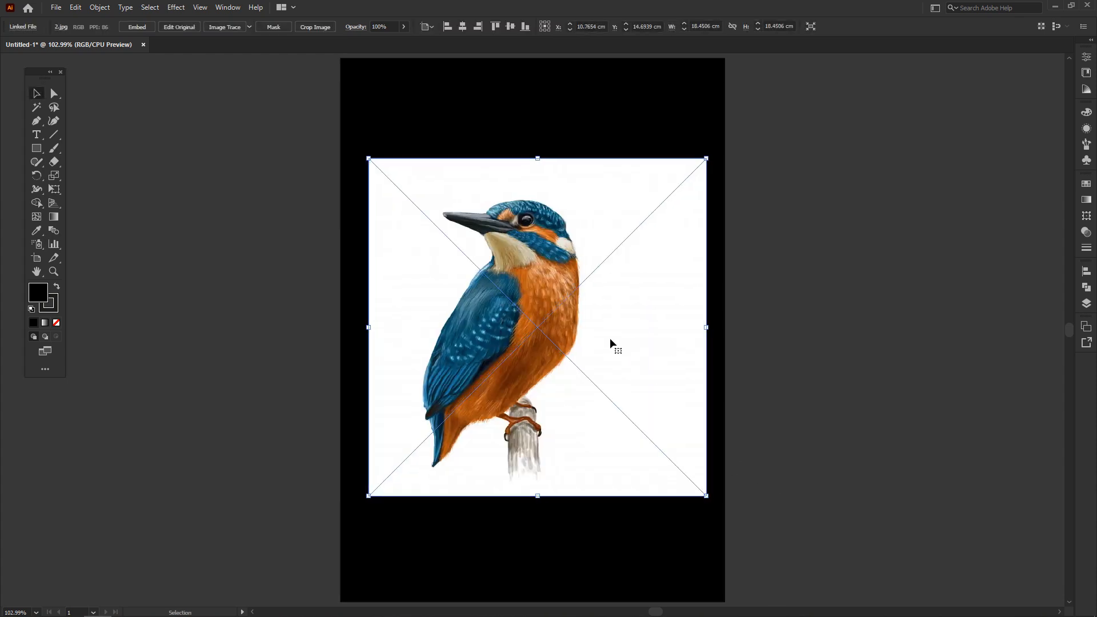
Center the kingfisher image horizontally and vertically on the artboard and embed it in the document.
{"action": "left_click", "coordinate": [467, 27]}
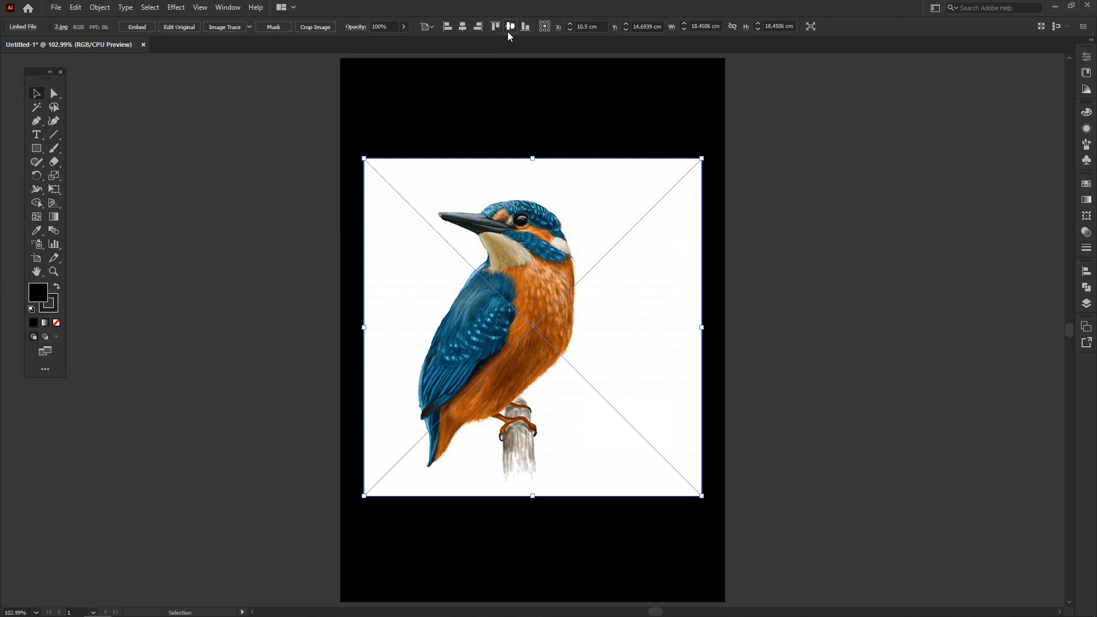
{"action": "left_click", "coordinate": [509, 29]}
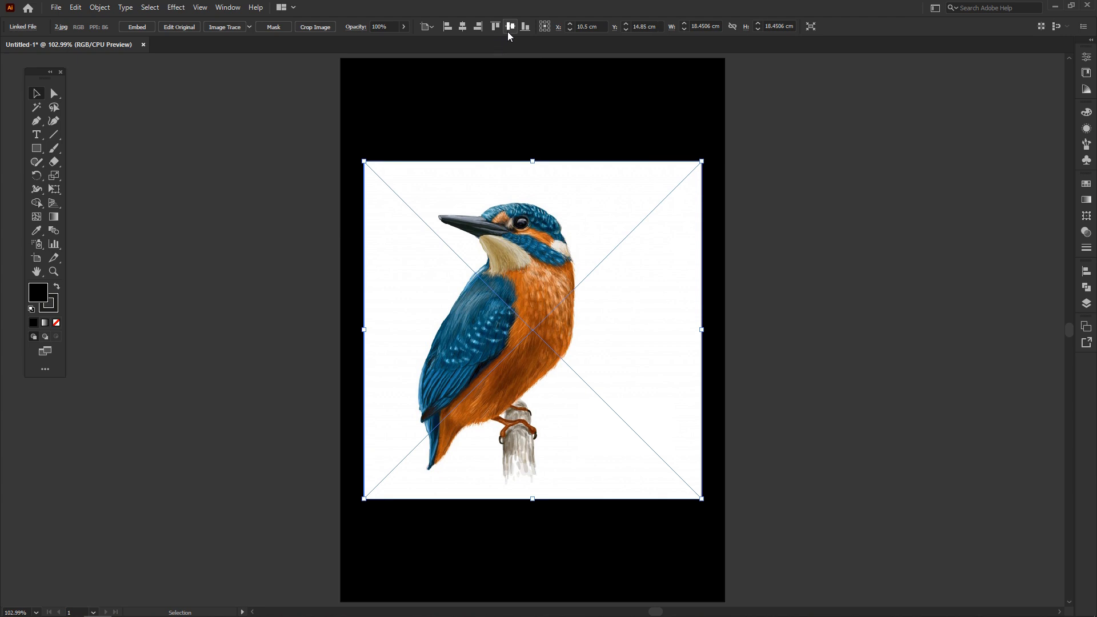
{"action": "left_click", "coordinate": [140, 28]}
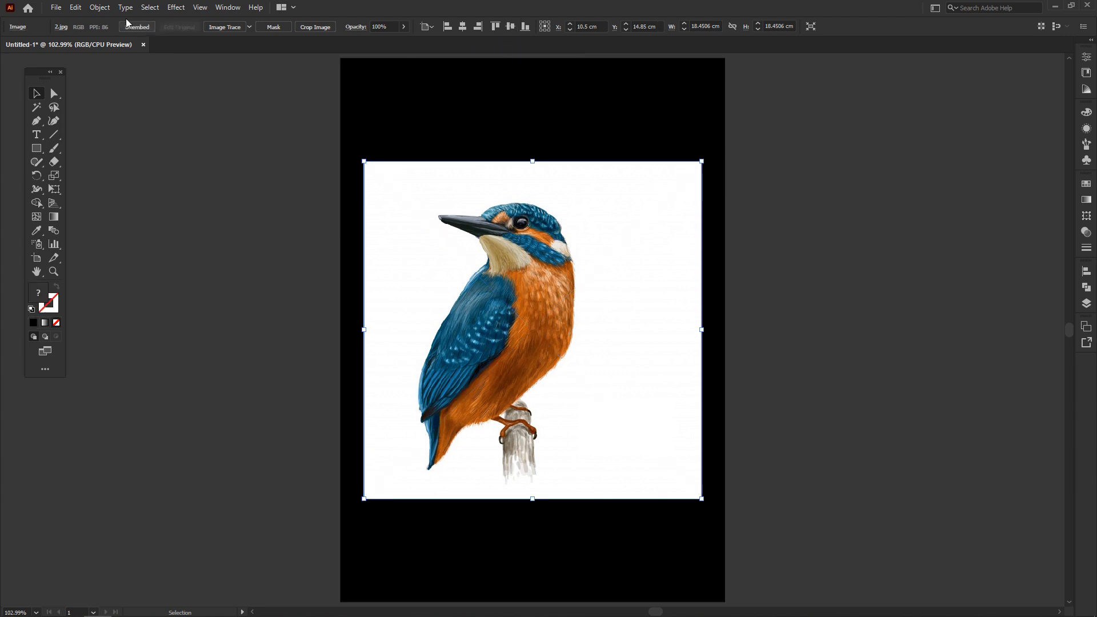
Create an object mosaic from the image with 70 tiles across the width, in color, deleting the original raster.
{"action": "left_click", "coordinate": [100, 8]}
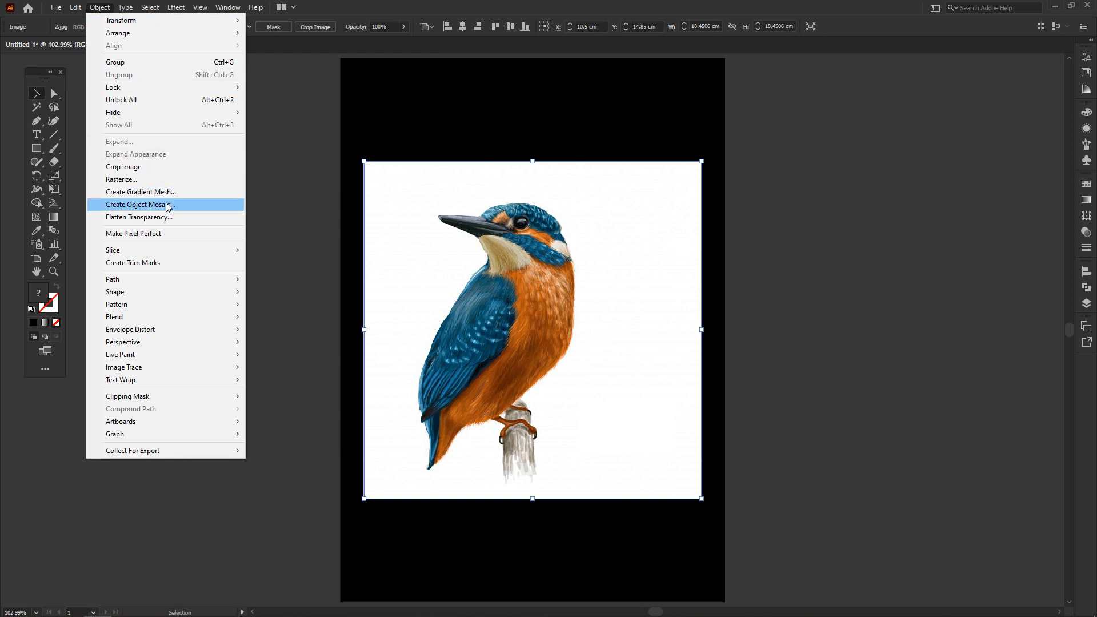
{"action": "left_click", "coordinate": [196, 204]}
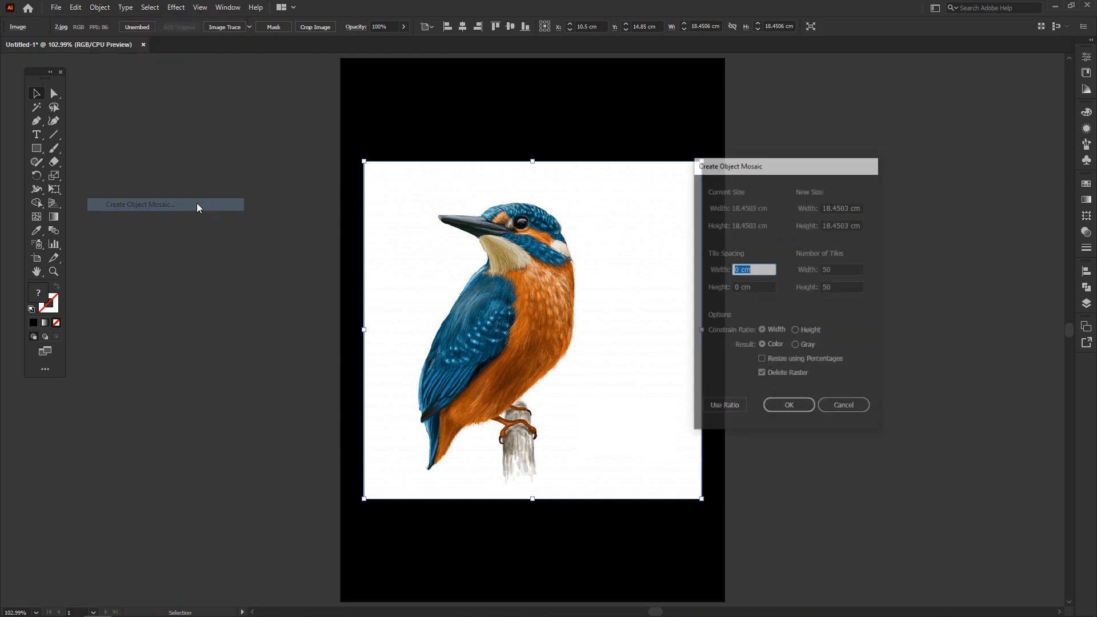
{"action": "left_click", "coordinate": [846, 269]}
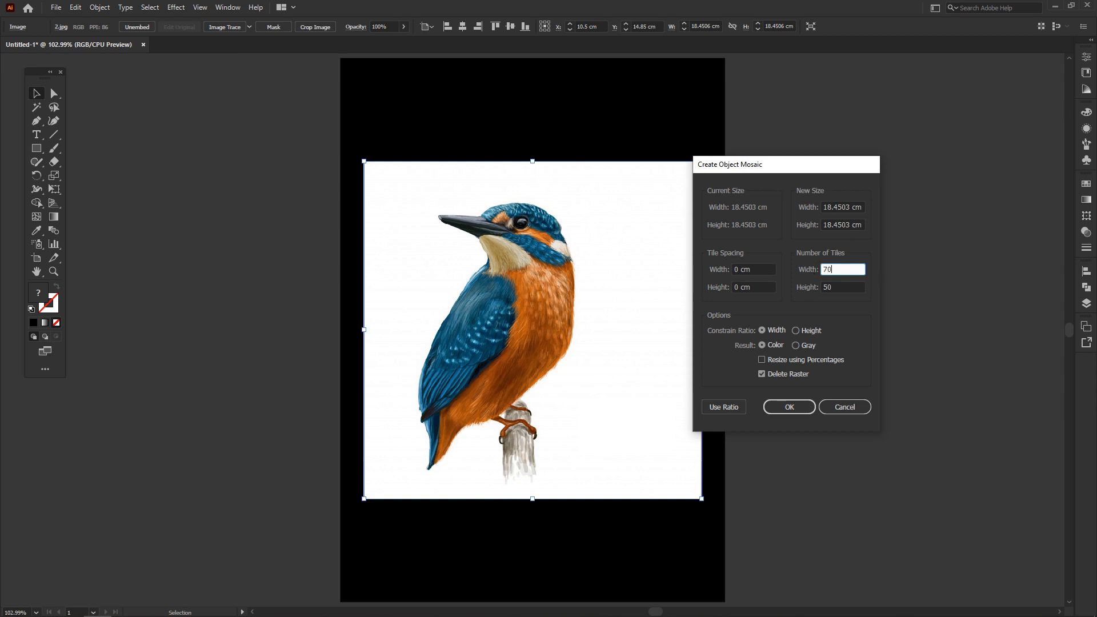
{"action": "left_click", "coordinate": [825, 285]}
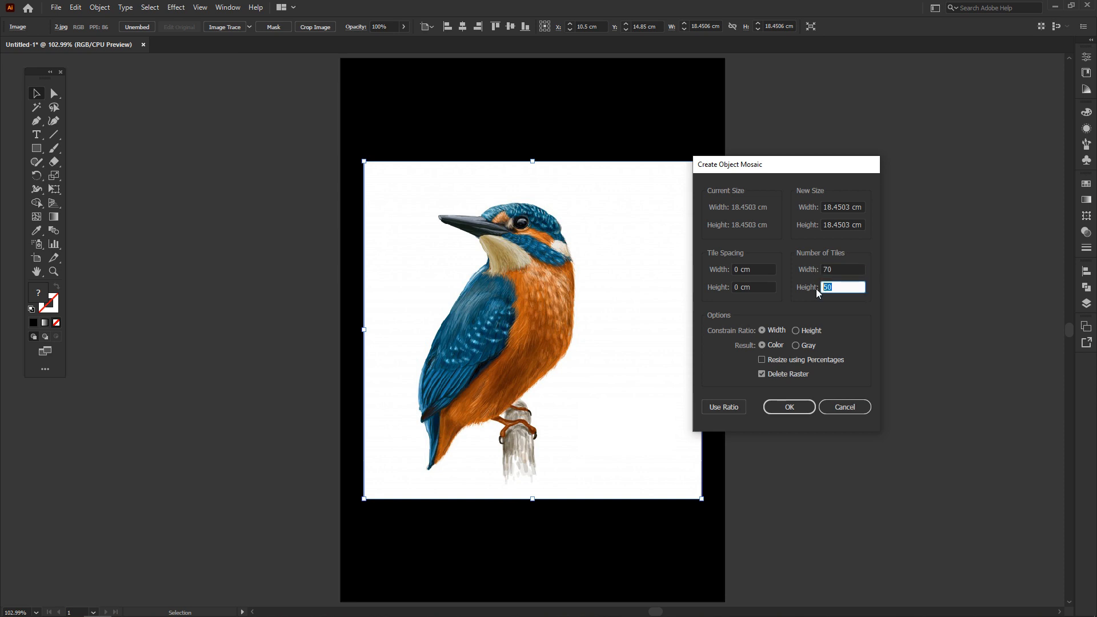
{"action": "left_click", "coordinate": [766, 374]}
{"action": "left_click", "coordinate": [784, 403]}
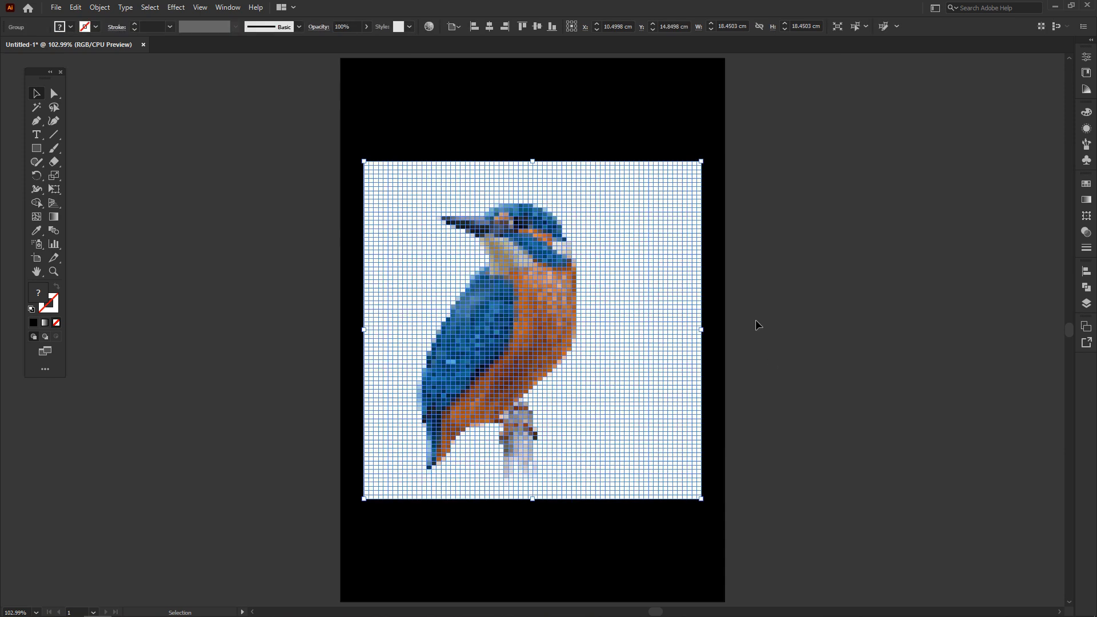
Ungroup the mosaic into individual tiles and deselect it.
{"action": "left_click", "coordinate": [755, 320]}
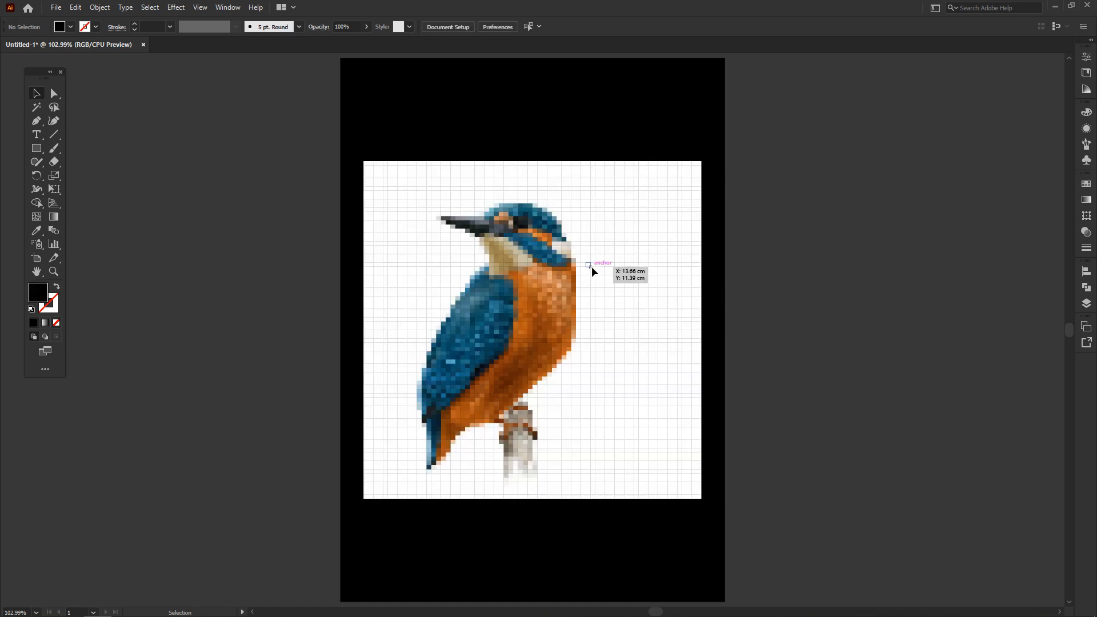
{"action": "left_click", "coordinate": [592, 266]}
{"action": "right_click", "coordinate": [592, 267]}
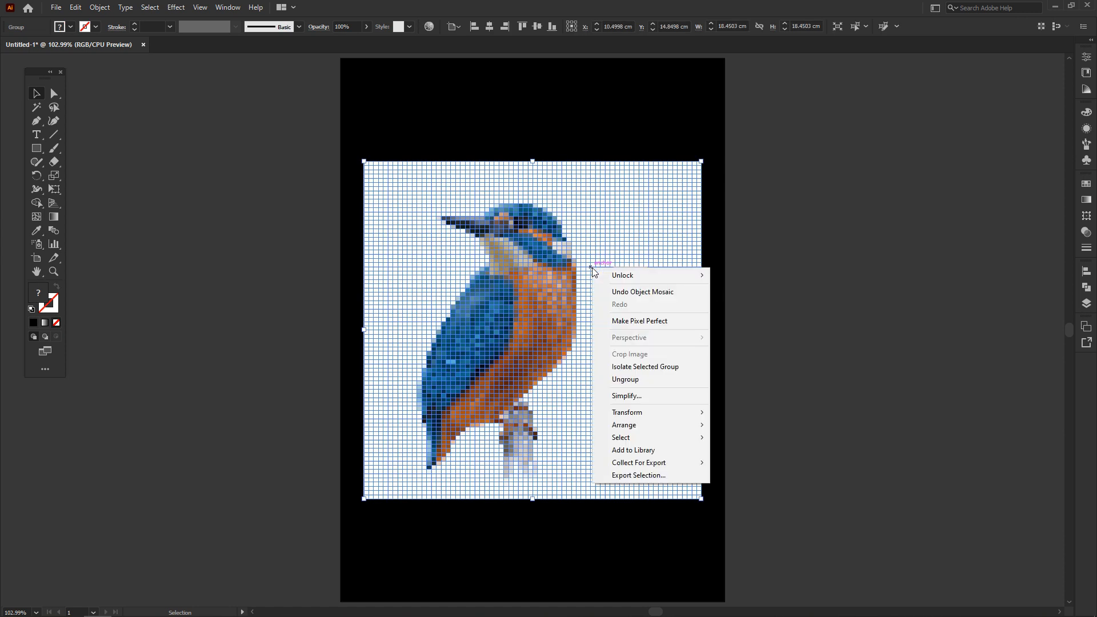
{"action": "left_click", "coordinate": [664, 379]}
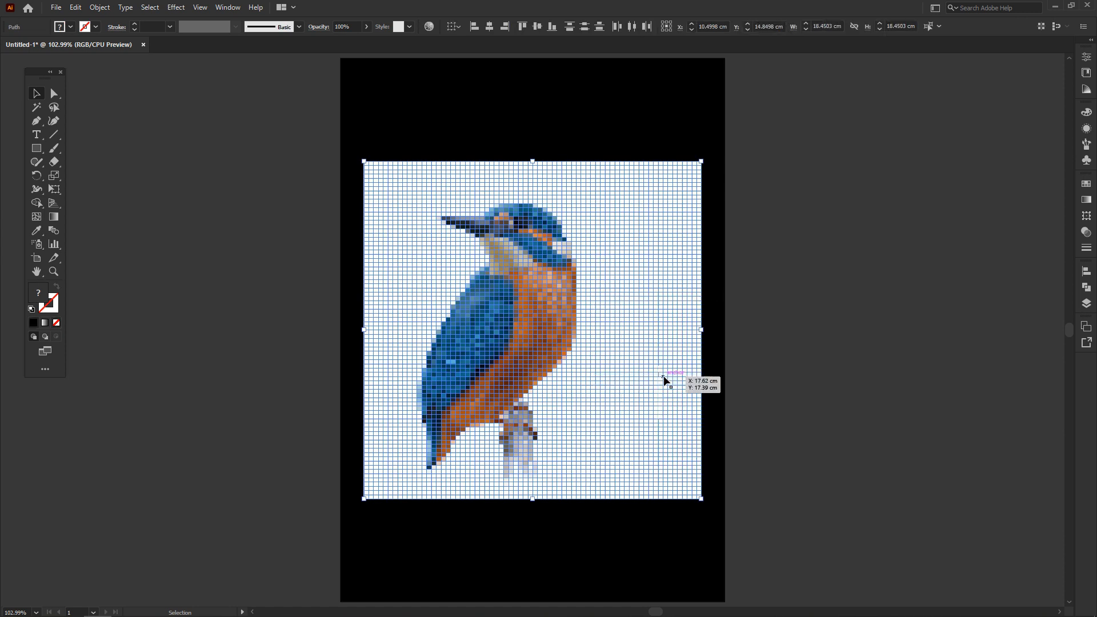
{"action": "left_click", "coordinate": [252, 201]}
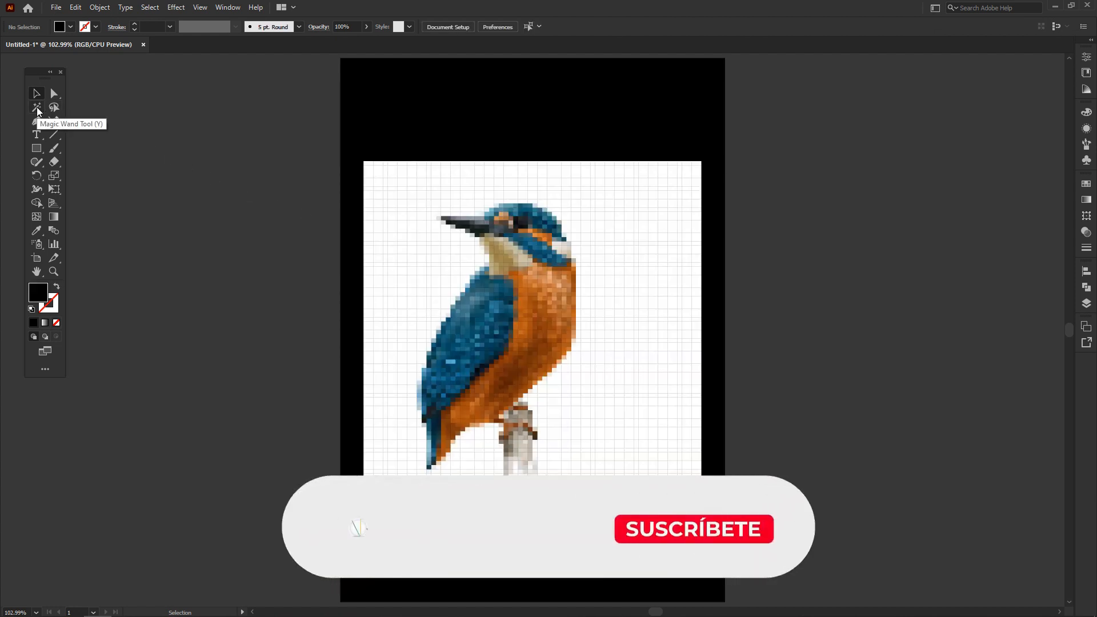
Select the white background tiles with the Magic Wand and exclude the pale tiles of the bird's cheek patch.
{"action": "left_click", "coordinate": [36, 108]}
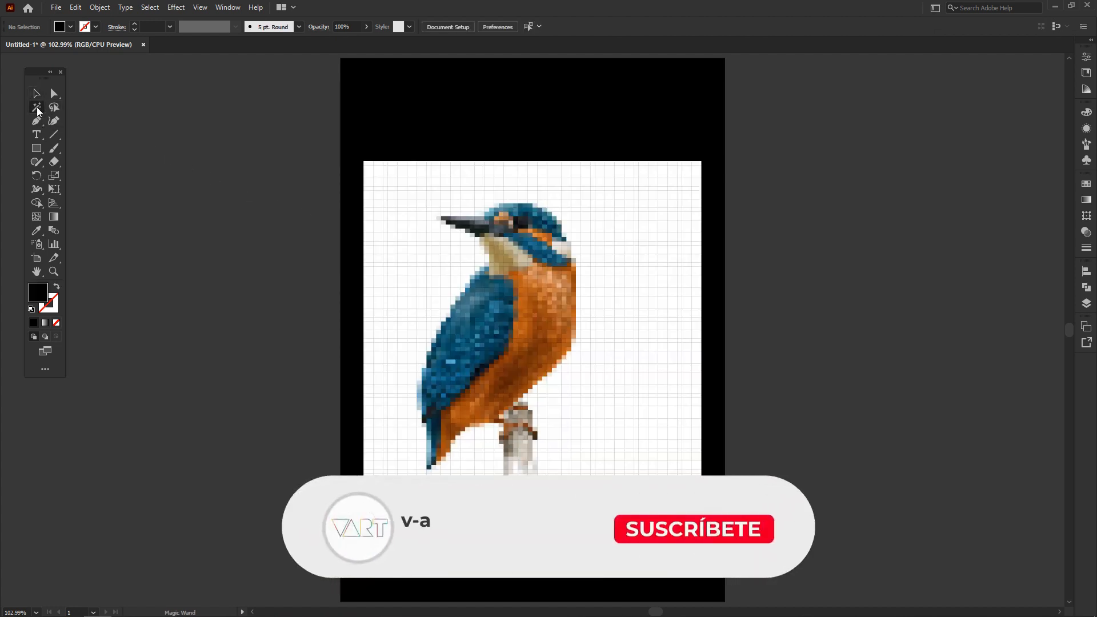
{"action": "left_click", "coordinate": [392, 223]}
{"action": "key", "text": "z"}
{"action": "left_click_drag", "start_coordinate": [537, 246], "coordinate": [588, 316]}
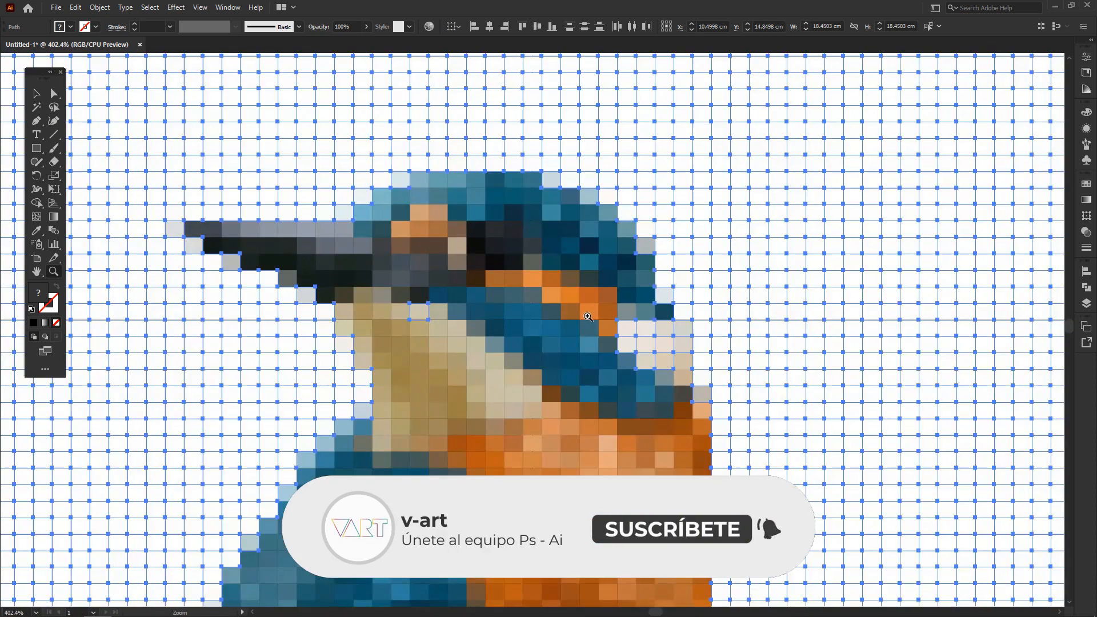
{"action": "left_click", "coordinate": [587, 316]}
{"action": "key", "text": "v"}
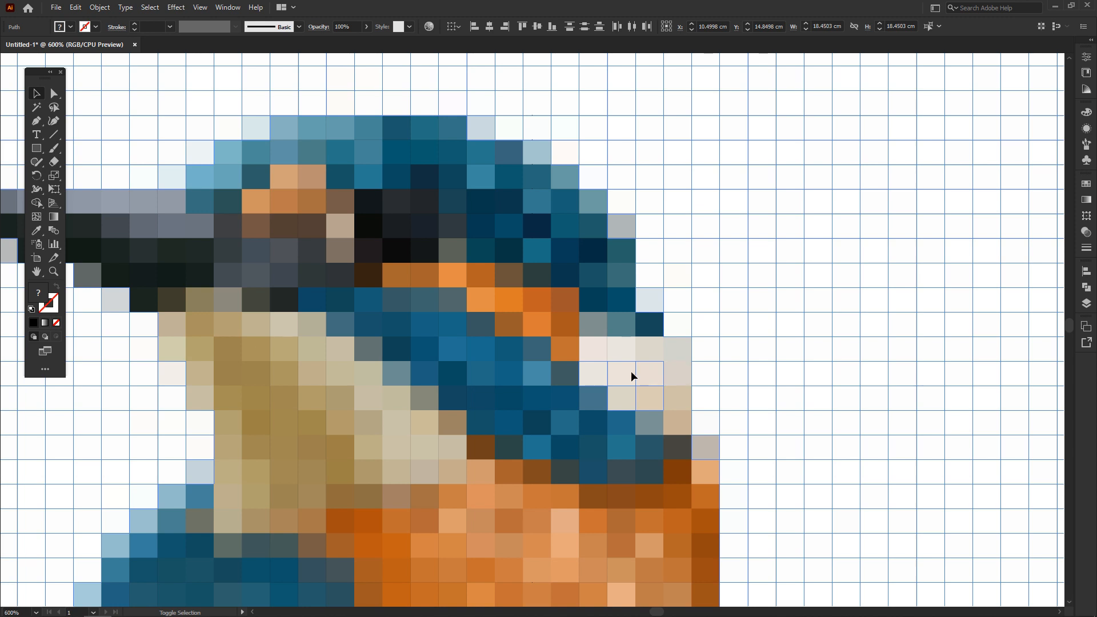
{"action": "scroll", "coordinate": [650, 404], "scroll_direction": "down", "scroll_amount": 4}
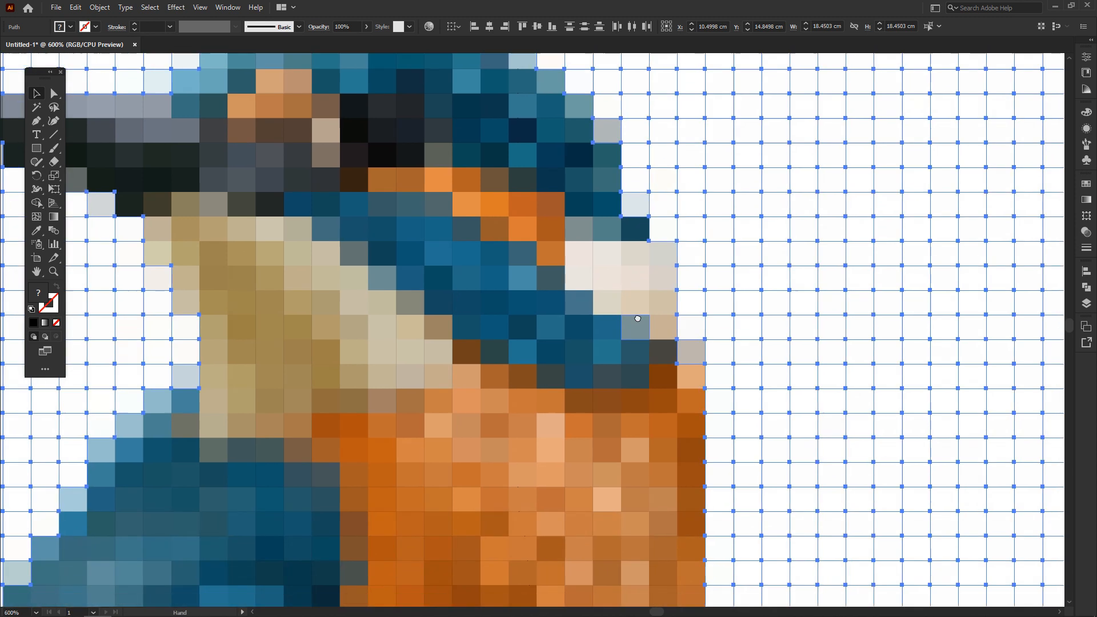
Remove the light gray tiles in the middle of the wooden perch from the background selection.
{"action": "key", "text": "z"}
{"action": "left_click", "coordinate": [574, 373], "text": "alt"}
{"action": "left_click", "coordinate": [574, 374], "text": "alt"}
{"action": "left_click_drag", "start_coordinate": [460, 568], "coordinate": [572, 194]}
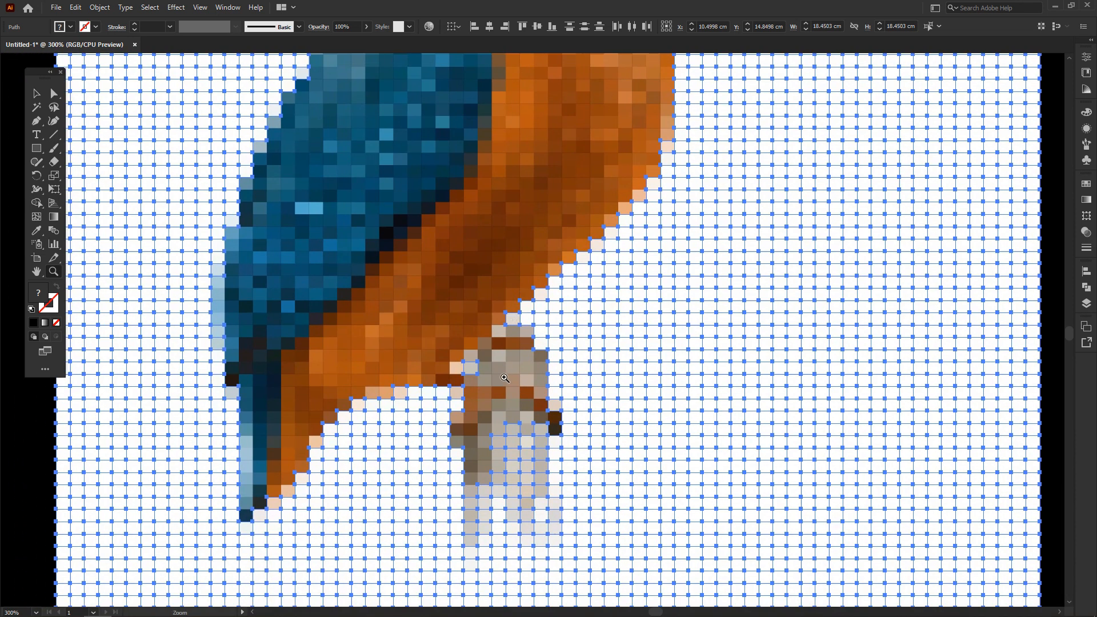
{"action": "left_click", "coordinate": [506, 377]}
{"action": "left_click", "coordinate": [505, 378]}
{"action": "key", "text": "v"}
{"action": "left_click_drag", "start_coordinate": [571, 380], "coordinate": [556, 333]}
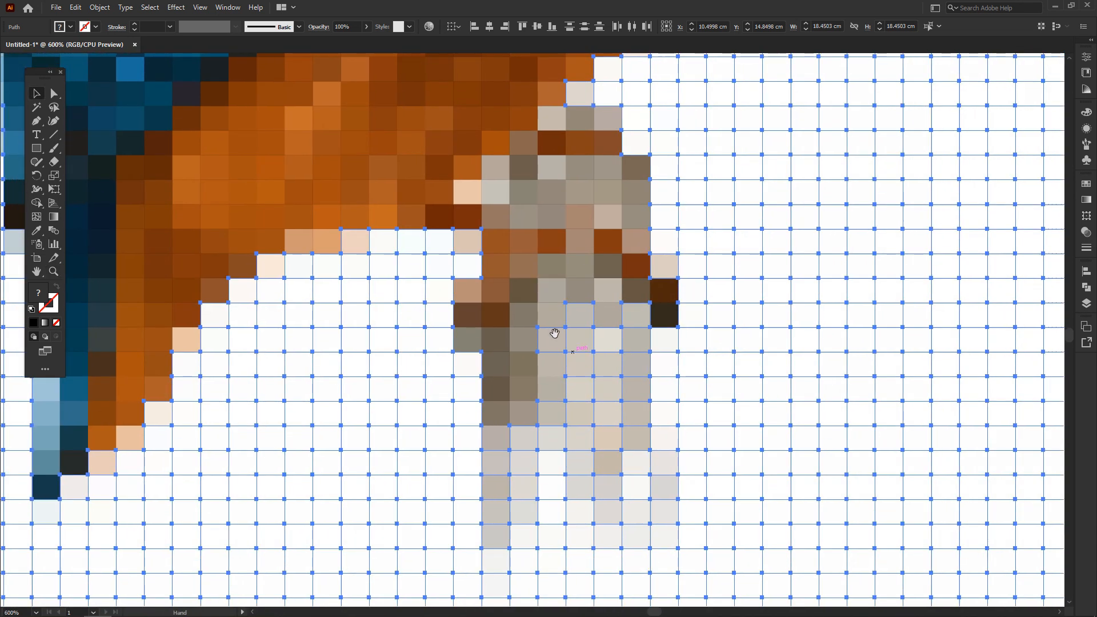
{"action": "key", "text": "z"}
{"action": "left_click", "coordinate": [555, 344]}
{"action": "key", "text": "v"}
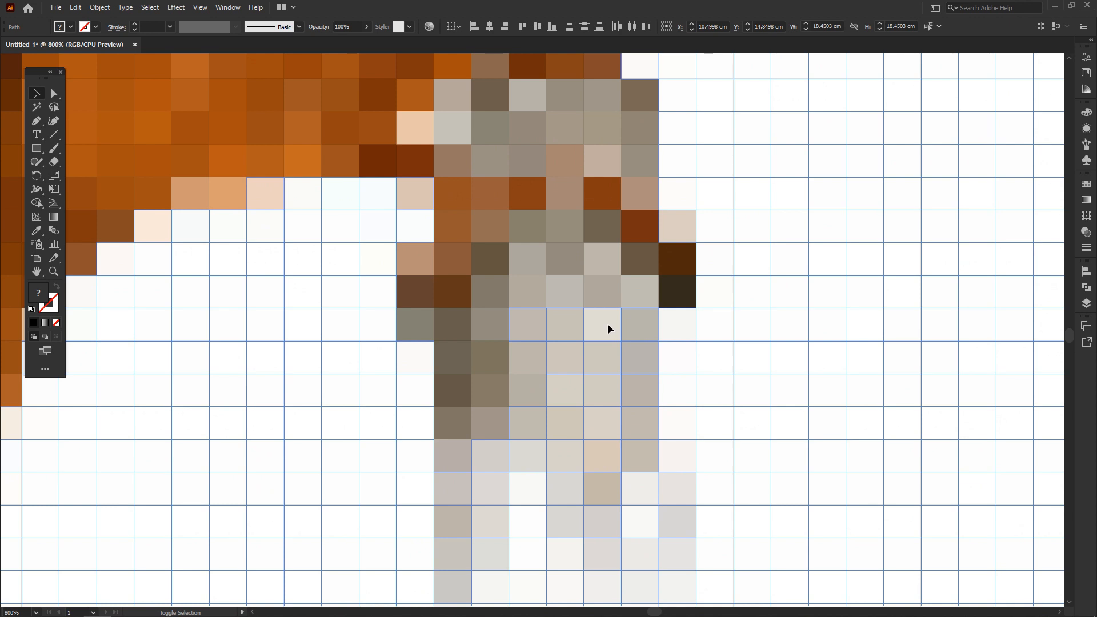
{"action": "left_click", "coordinate": [616, 354], "text": "shift"}
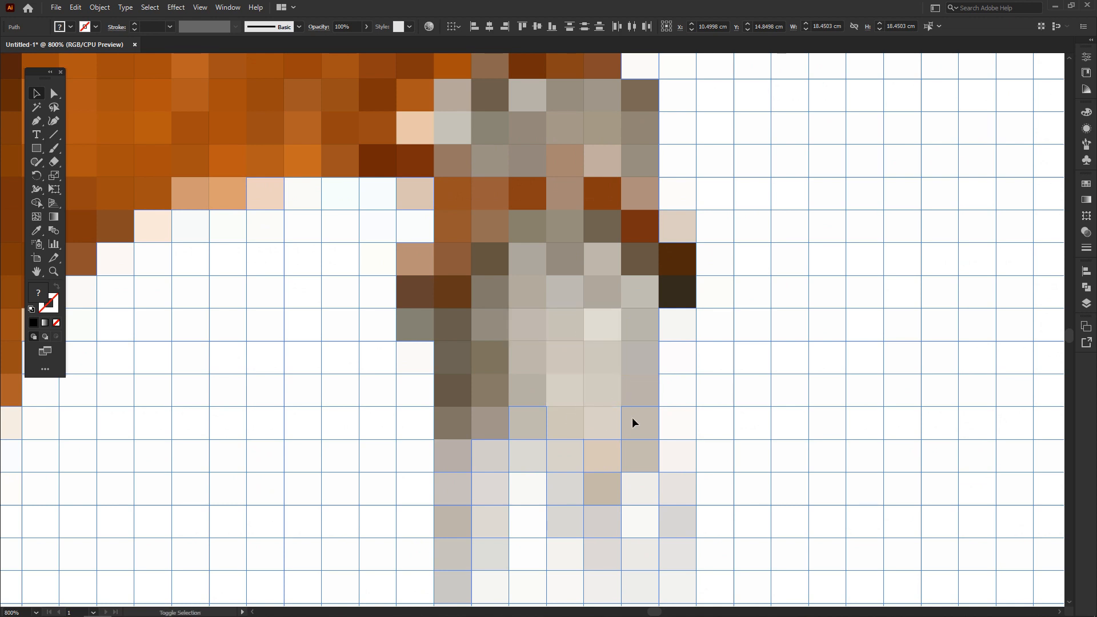
Remove the pale tile beside the bird's leg from the background selection.
{"action": "key", "text": "z"}
{"action": "left_click", "coordinate": [522, 299], "text": "alt"}
{"action": "left_click", "coordinate": [522, 299], "text": "alt"}
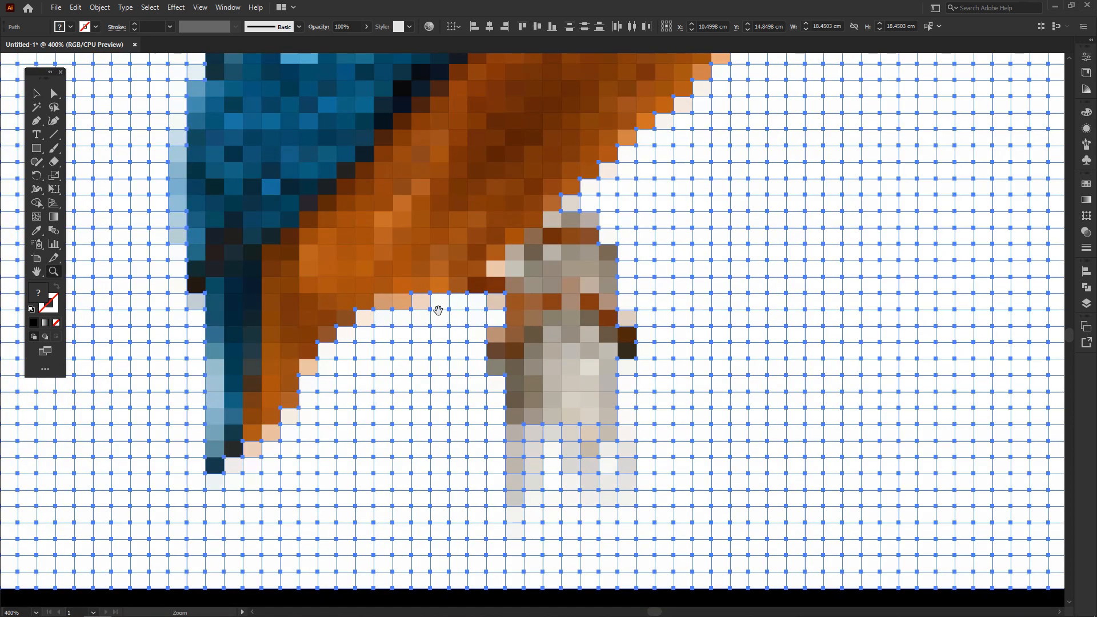
{"action": "left_click_drag", "start_coordinate": [438, 310], "coordinate": [492, 325]}
{"action": "left_click", "coordinate": [494, 326]}
{"action": "key", "text": "v"}
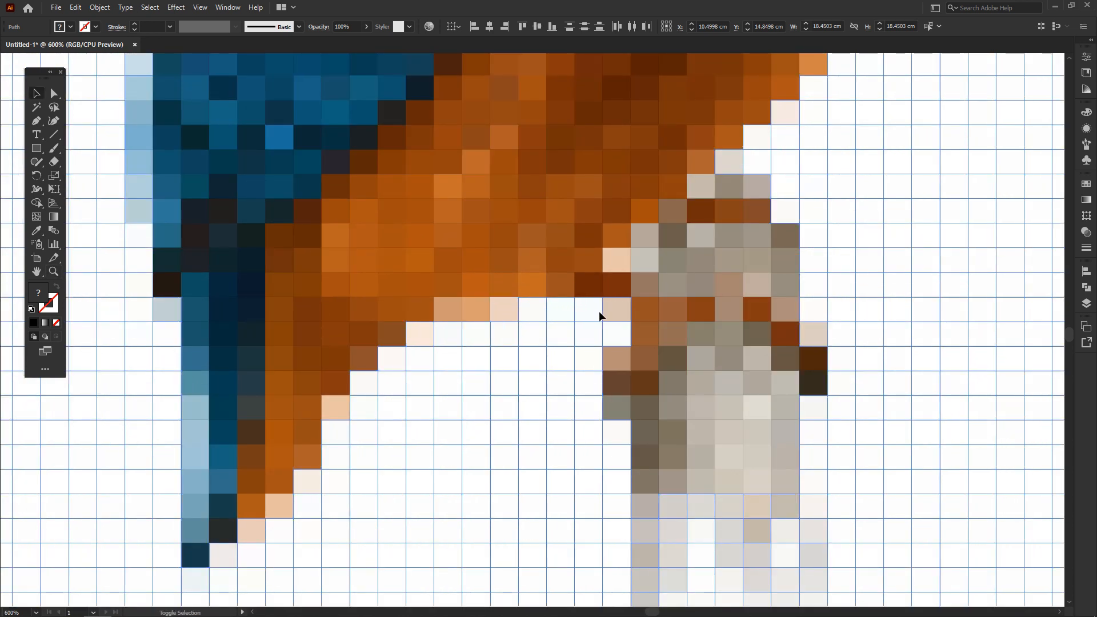
Delete the selected white background tiles around the bird.
{"action": "key", "text": "z"}
{"action": "left_click", "coordinate": [579, 342], "text": "alt"}
{"action": "left_click", "coordinate": [555, 326], "text": "alt"}
{"action": "left_click", "coordinate": [555, 326], "text": "alt"}
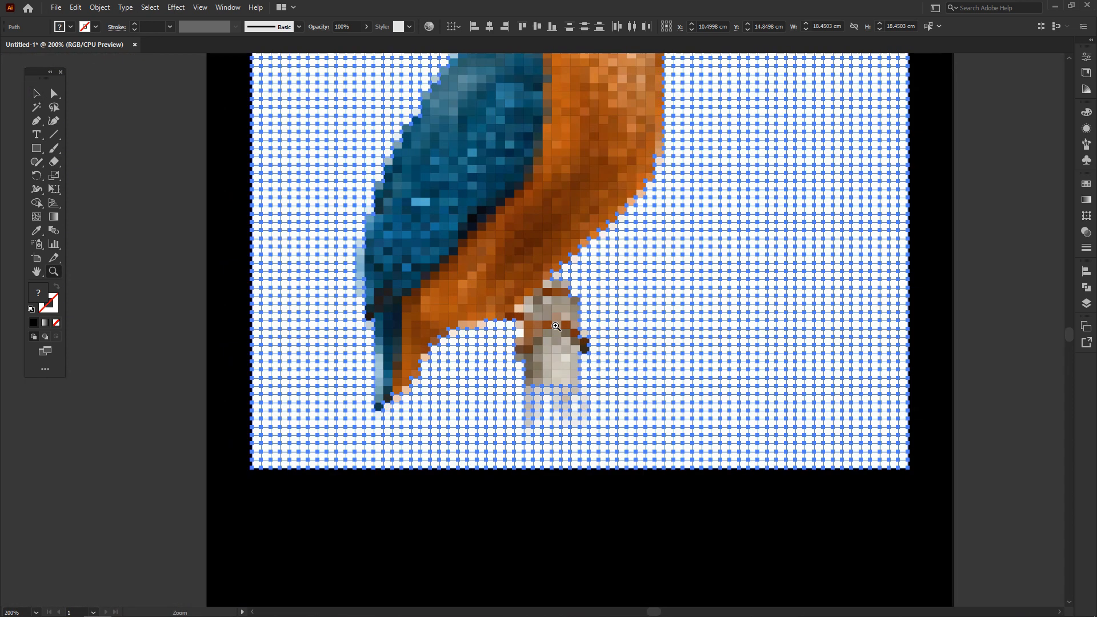
{"action": "key", "text": "ctrl+0"}
{"action": "key", "text": "v"}
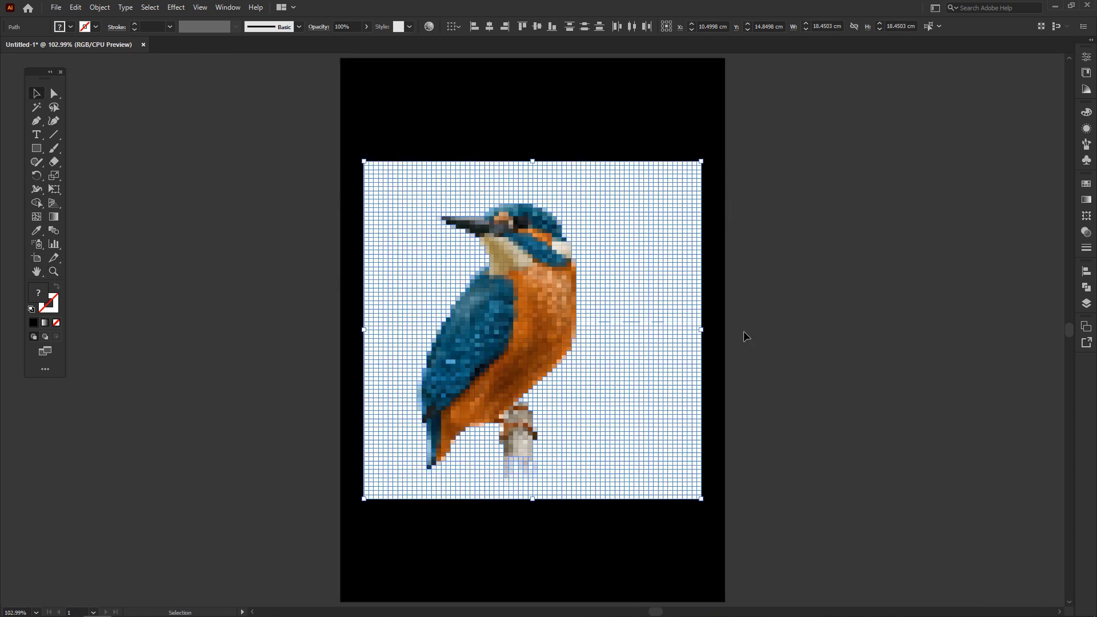
{"action": "key", "text": "Delete"}
Delete the stray tiles below the perch and the leftover tiles along its outer edge.
{"action": "key", "text": "z"}
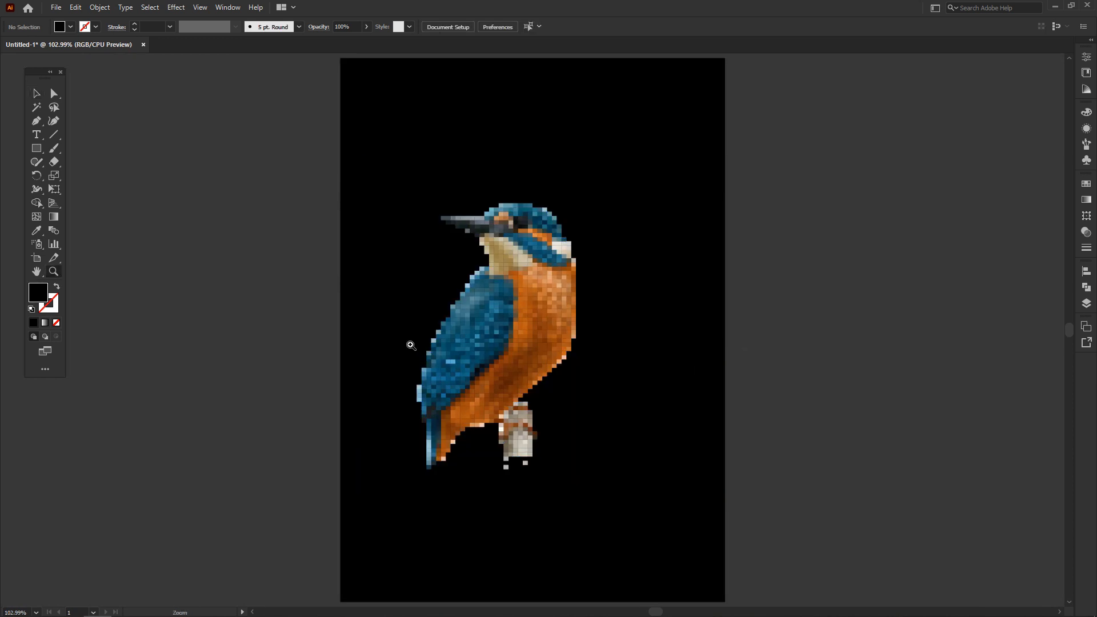
{"action": "left_click_drag", "start_coordinate": [409, 344], "coordinate": [574, 516]}
{"action": "left_click", "coordinate": [551, 389]}
{"action": "key", "text": "v"}
{"action": "left_click_drag", "start_coordinate": [676, 377], "coordinate": [536, 427]}
{"action": "key", "text": "Delete"}
{"action": "left_click_drag", "start_coordinate": [720, 237], "coordinate": [682, 313]}
{"action": "key", "text": "Delete"}
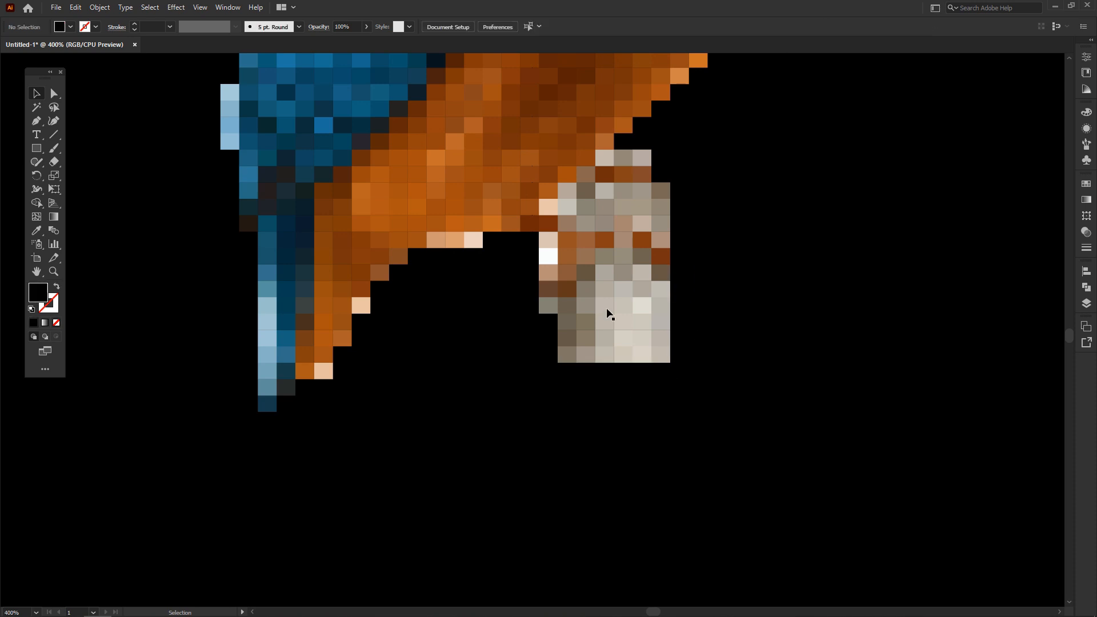
Delete the leftover tiles beside the leg and the pale edge tiles under the belly and tail.
{"action": "key", "text": "z"}
{"action": "left_click", "coordinate": [539, 314]}
{"action": "key", "text": "v"}
{"action": "left_click_drag", "start_coordinate": [546, 345], "coordinate": [545, 338]}
{"action": "key", "text": "Delete"}
{"action": "left_click_drag", "start_coordinate": [422, 239], "coordinate": [383, 247]}
{"action": "key", "text": "Delete"}
{"action": "left_click", "coordinate": [281, 328]}
{"action": "key", "text": "Delete"}
{"action": "left_click", "coordinate": [225, 423]}
{"action": "key", "text": "Delete"}
Delete the pale column of tiles along the wing's outer edge and the protruding tiles along the breast's edge.
{"action": "key", "text": "z"}
{"action": "left_click", "coordinate": [463, 290], "text": "alt"}
{"action": "left_click", "coordinate": [463, 290], "text": "alt"}
{"action": "left_click_drag", "start_coordinate": [463, 290], "coordinate": [421, 371]}
{"action": "key", "text": "v"}
{"action": "left_click_drag", "start_coordinate": [312, 273], "coordinate": [350, 347]}
{"action": "key", "text": "Delete"}
{"action": "left_click_drag", "start_coordinate": [490, 171], "coordinate": [480, 279]}
{"action": "left_click_drag", "start_coordinate": [587, 176], "coordinate": [522, 479]}
{"action": "key", "text": "Delete"}
Delete the stray tiles at the back of the head and under the beak.
{"action": "scroll", "coordinate": [513, 290], "scroll_direction": "up", "scroll_amount": 2}
{"action": "left_click", "coordinate": [520, 232]}
{"action": "key", "text": "Delete"}
{"action": "scroll", "coordinate": [473, 303], "scroll_direction": "up", "scroll_amount": 1}
{"action": "scroll", "coordinate": [400, 269], "scroll_direction": "left", "scroll_amount": 3}
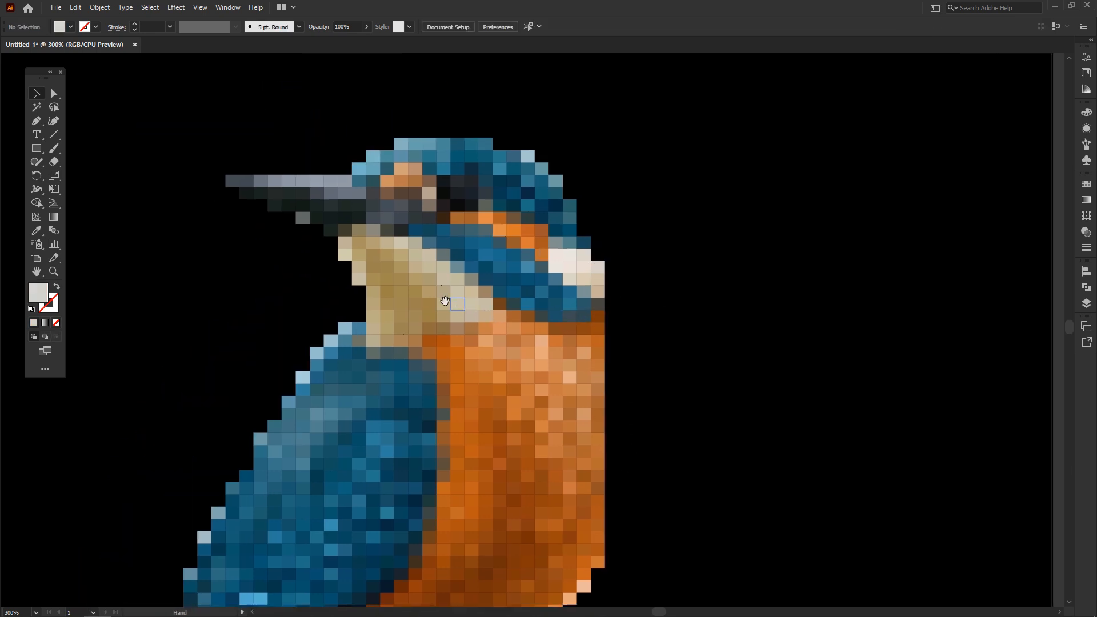
{"action": "left_click", "coordinate": [311, 222]}
{"action": "key", "text": "Delete"}
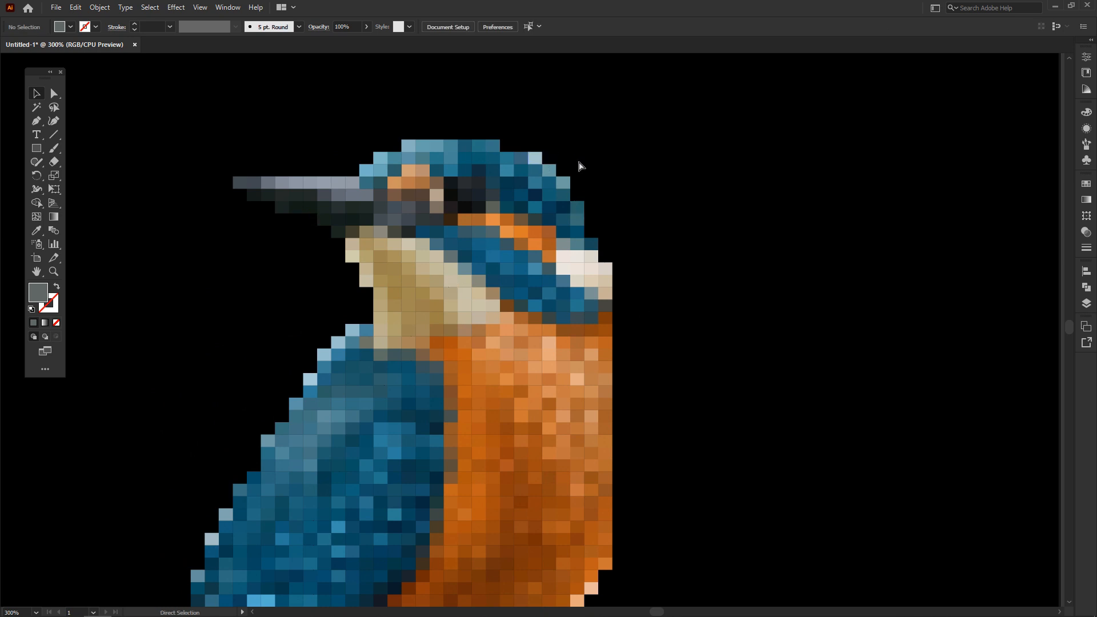
Select all the bird's tiles and enlarge them together to about 10.26 cm wide and 18.24 cm high.
{"action": "key", "text": "ctrl+0"}
{"action": "left_click_drag", "start_coordinate": [617, 165], "coordinate": [404, 507]}
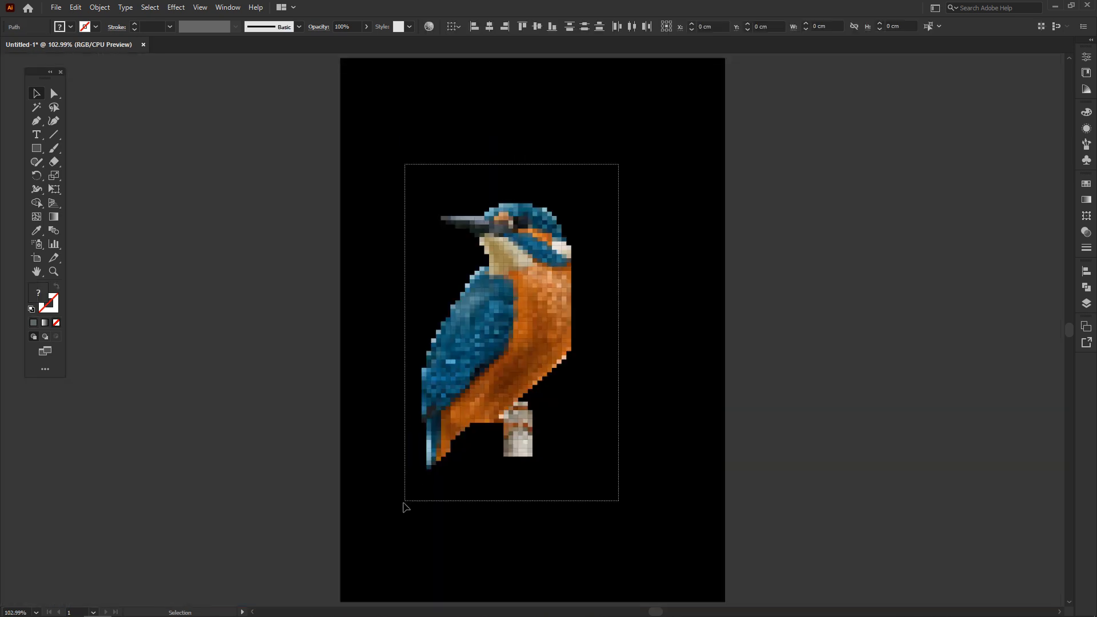
{"action": "left_click_drag", "start_coordinate": [570, 470], "coordinate": [609, 537]}
{"action": "left_click_drag", "start_coordinate": [564, 394], "coordinate": [572, 366]}
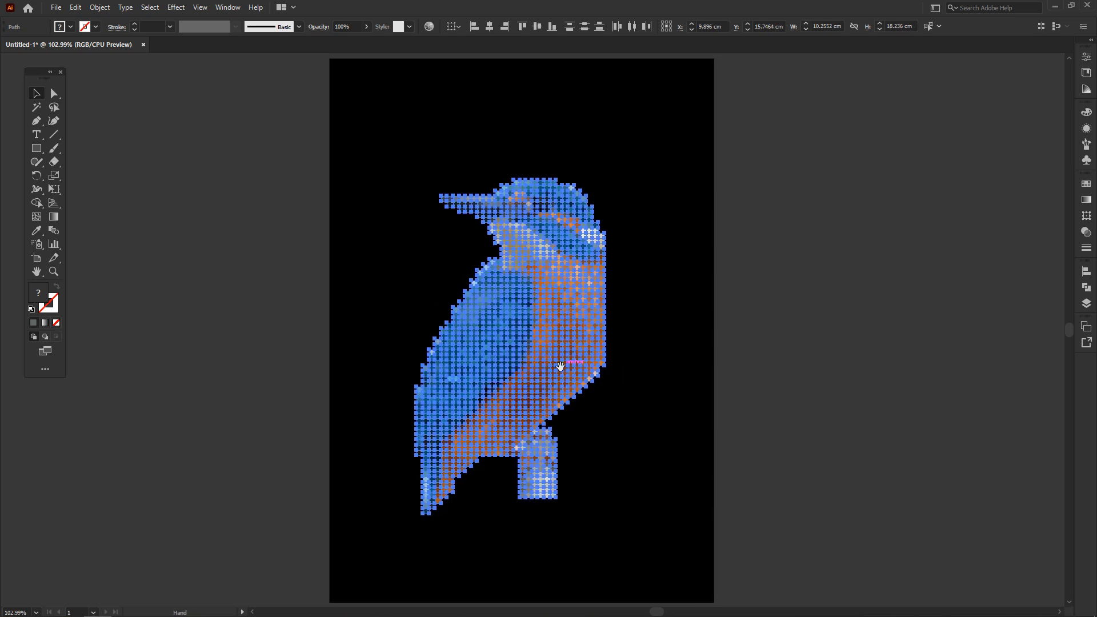
{"action": "left_click", "coordinate": [626, 371]}
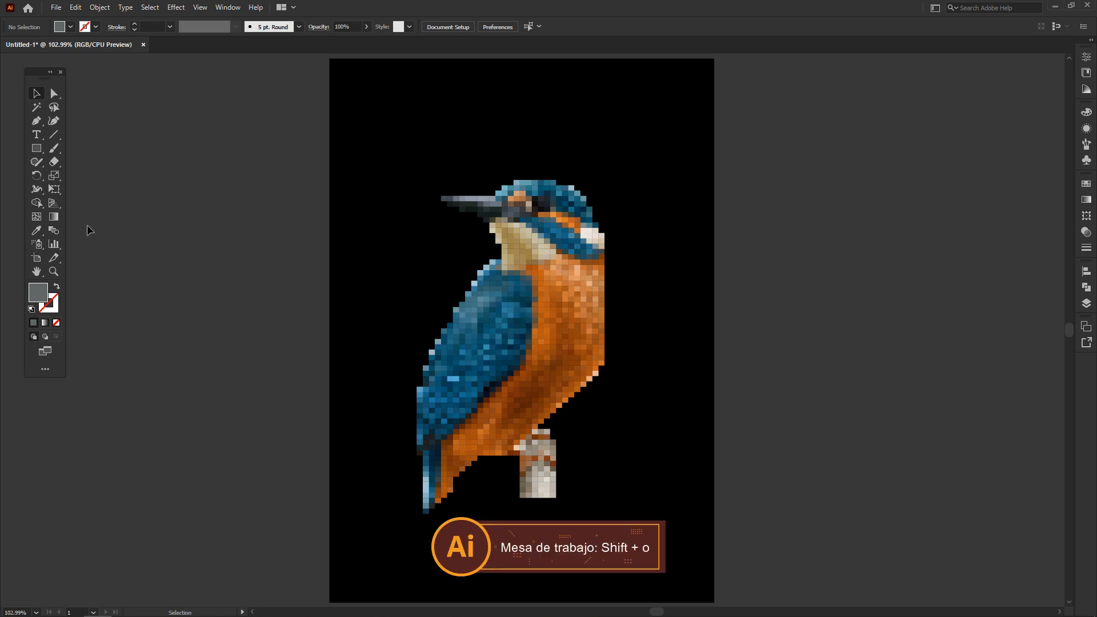
Add a second A4 artboard beside the one with the bird.
{"action": "key", "text": "shift+o"}
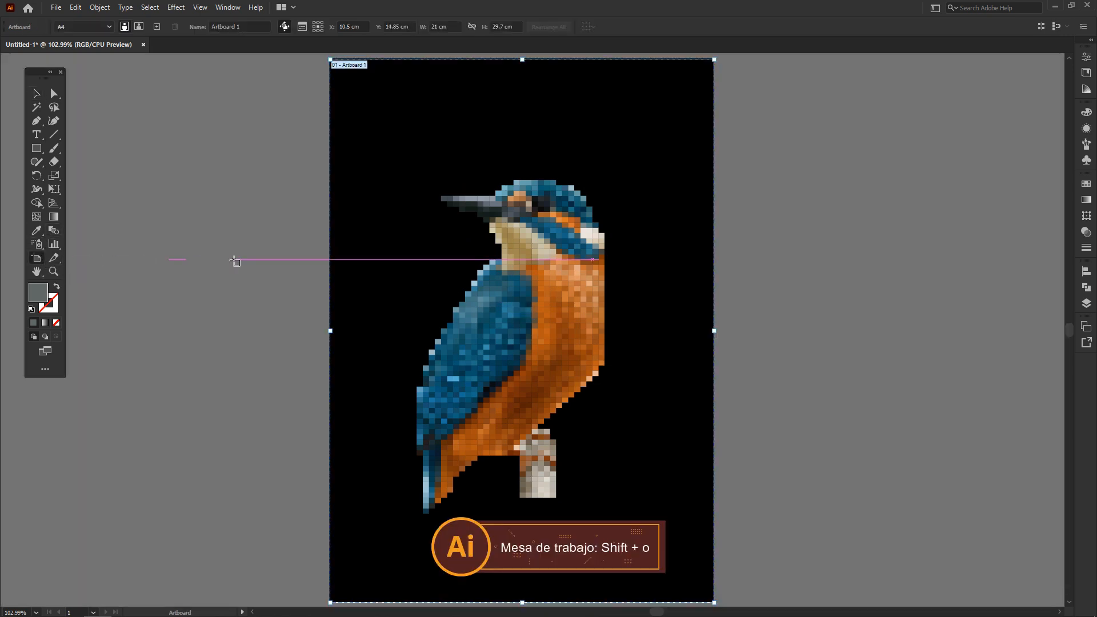
{"action": "left_click", "coordinate": [157, 26]}
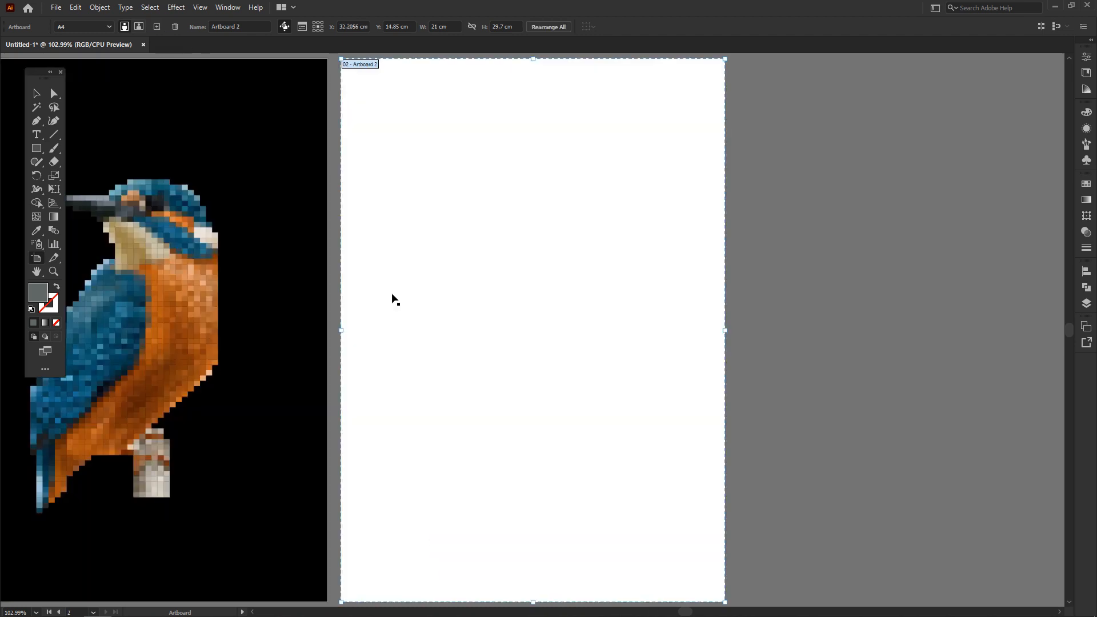
{"action": "key", "text": "Escape"}
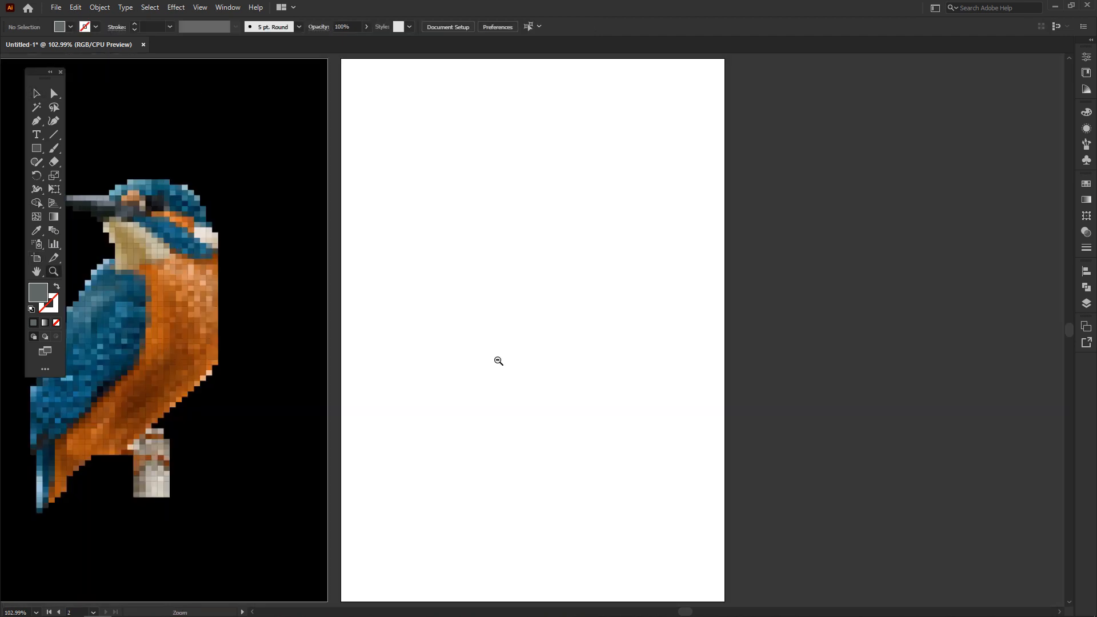
Draw a 21 × 29.7 cm rectangle that covers the whole second artboard.
{"action": "key", "text": "ctrl+1"}
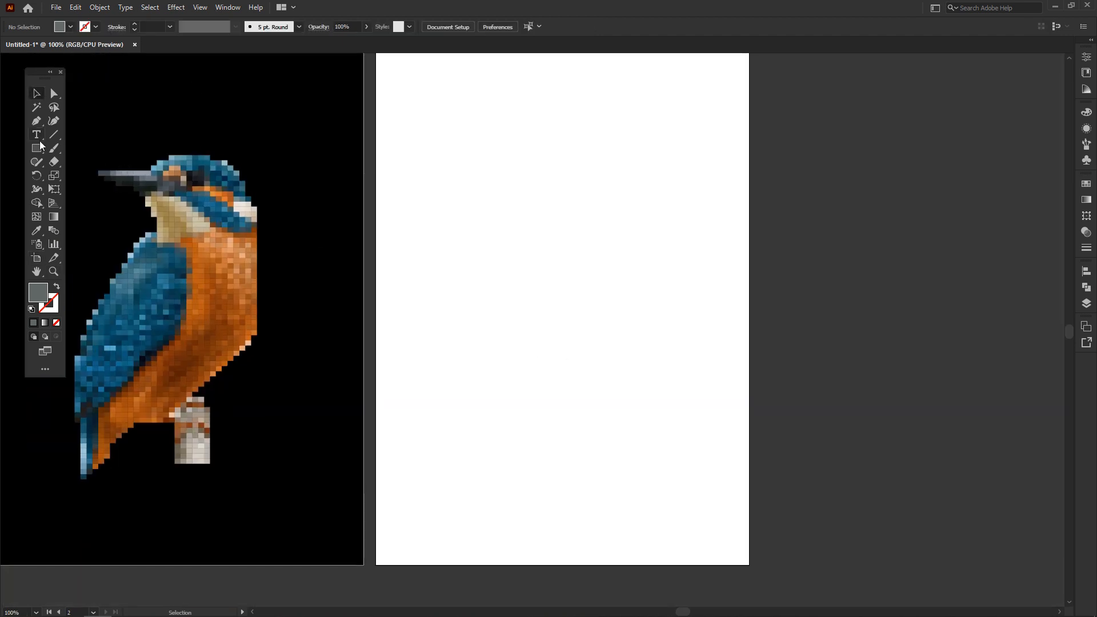
{"action": "left_click_drag", "start_coordinate": [38, 150], "coordinate": [91, 152]}
{"action": "scroll", "coordinate": [379, 131], "scroll_direction": "up", "scroll_amount": 1}
{"action": "left_click_drag", "start_coordinate": [379, 65], "coordinate": [751, 592]}
{"action": "key", "text": "v"}
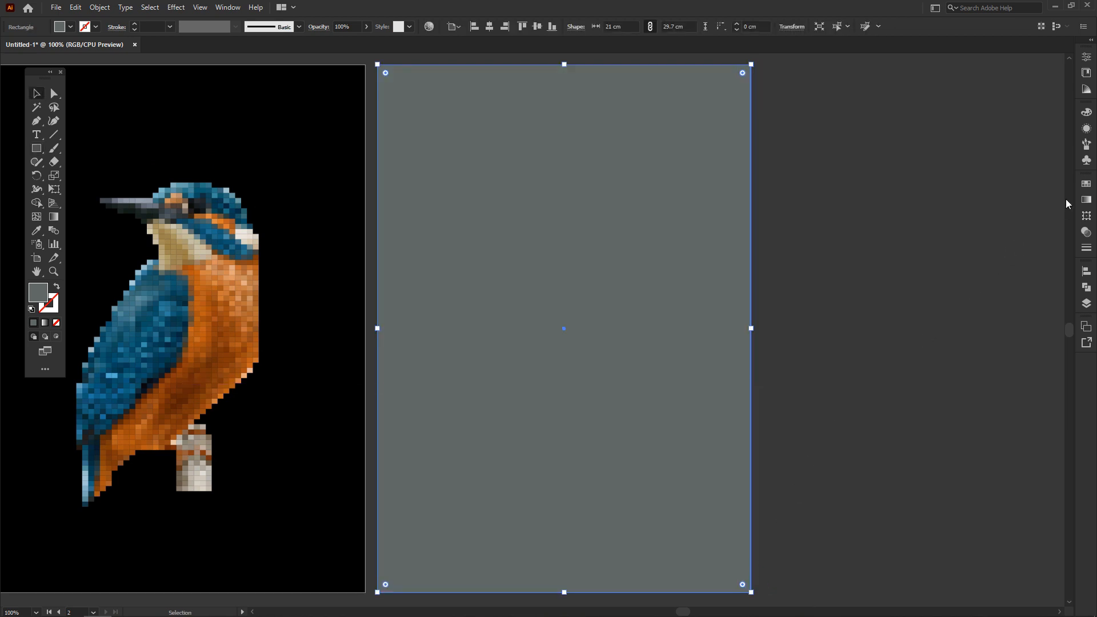
Fill the rectangle on the second artboard with black from the swatches and deselect it.
{"action": "left_click", "coordinate": [1083, 186]}
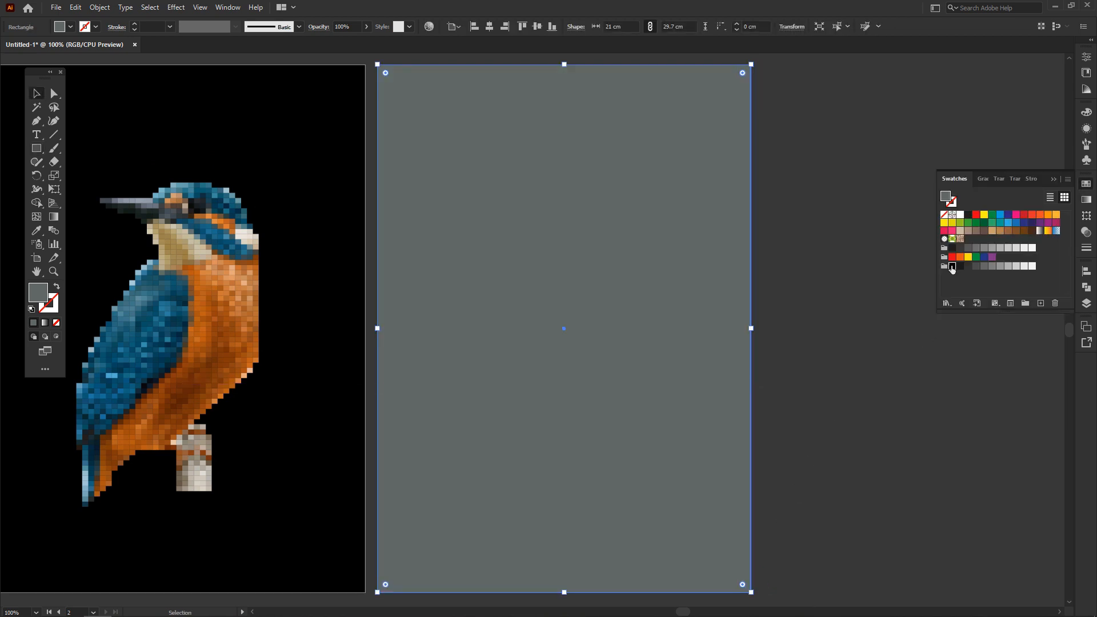
{"action": "left_click", "coordinate": [952, 267]}
{"action": "left_click", "coordinate": [1054, 182]}
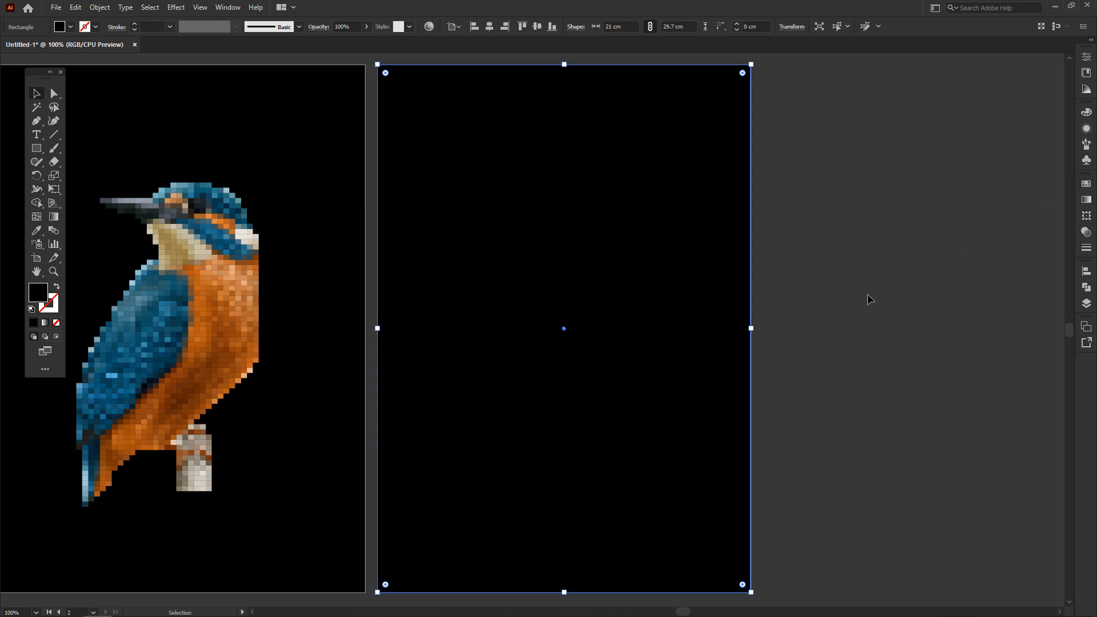
{"action": "left_click", "coordinate": [804, 338]}
Duplicate all the bird's tiles onto the second artboard and bring the copy to the front of the black background.
{"action": "left_click_drag", "start_coordinate": [446, 397], "coordinate": [554, 394]}
{"action": "left_click_drag", "start_coordinate": [195, 141], "coordinate": [430, 541]}
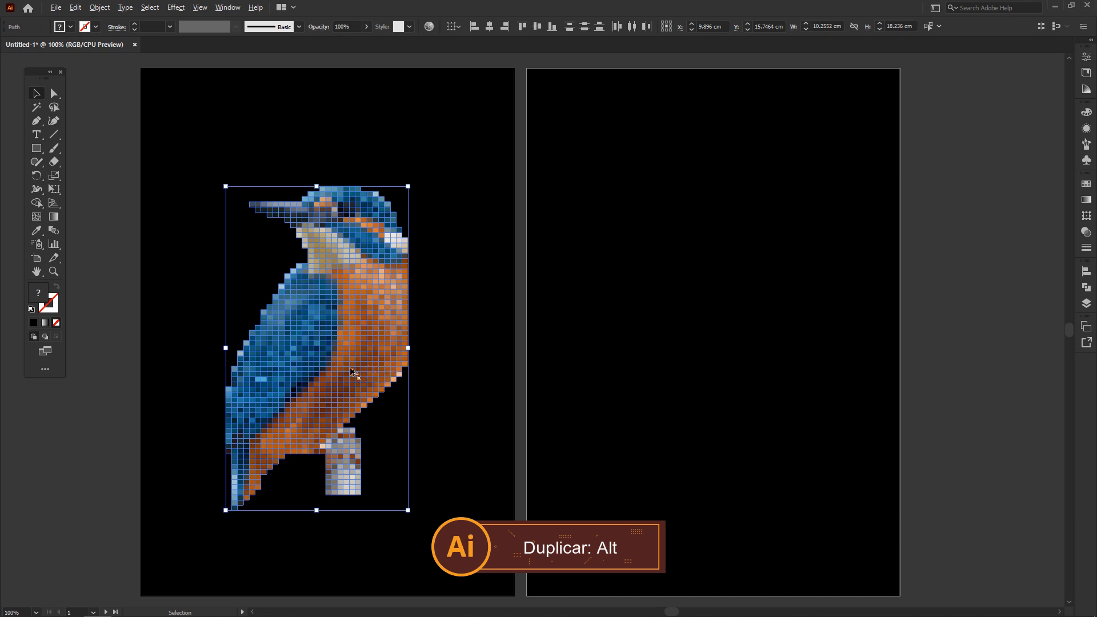
{"action": "left_click_drag", "start_coordinate": [348, 366], "coordinate": [631, 351]}
{"action": "right_click", "coordinate": [628, 336]}
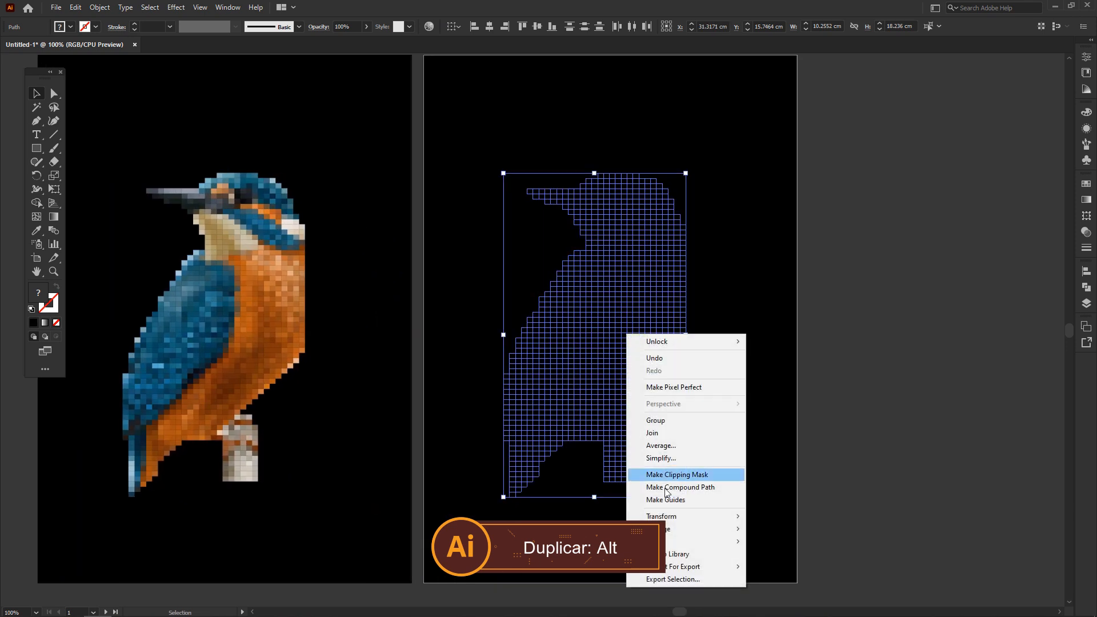
{"action": "mouse_move", "coordinate": [737, 530]}
{"action": "left_click", "coordinate": [772, 528]}
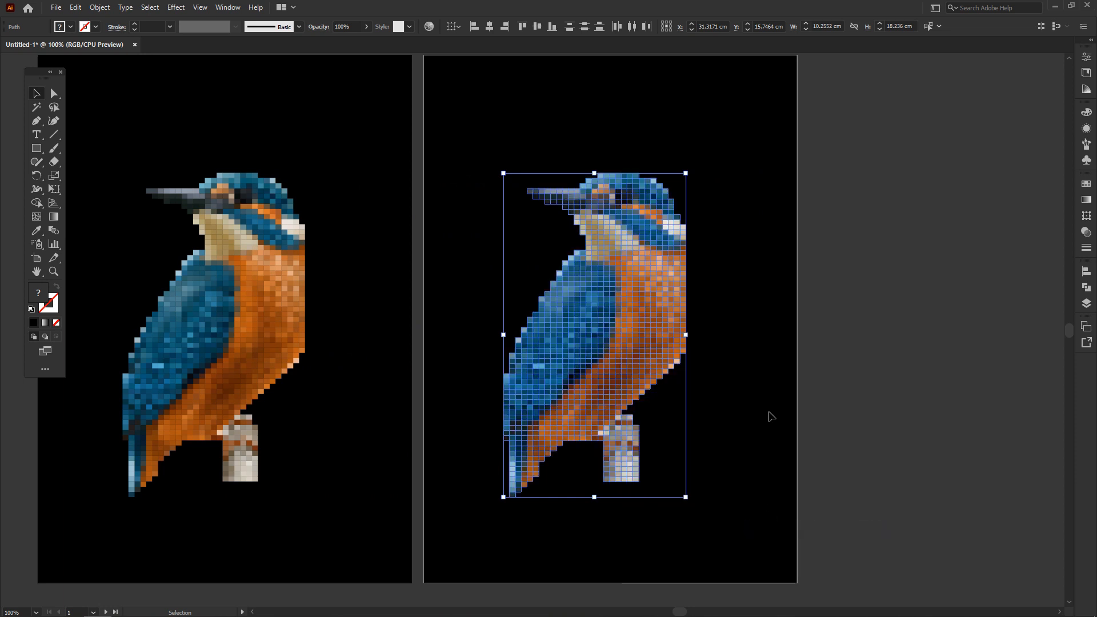
Start the Convert to Shape effect with the Ellipse shape on the copied bird's tiles.
{"action": "key", "text": "z"}
{"action": "left_click", "coordinate": [581, 314]}
{"action": "key", "text": "v"}
{"action": "left_click", "coordinate": [173, 7]}
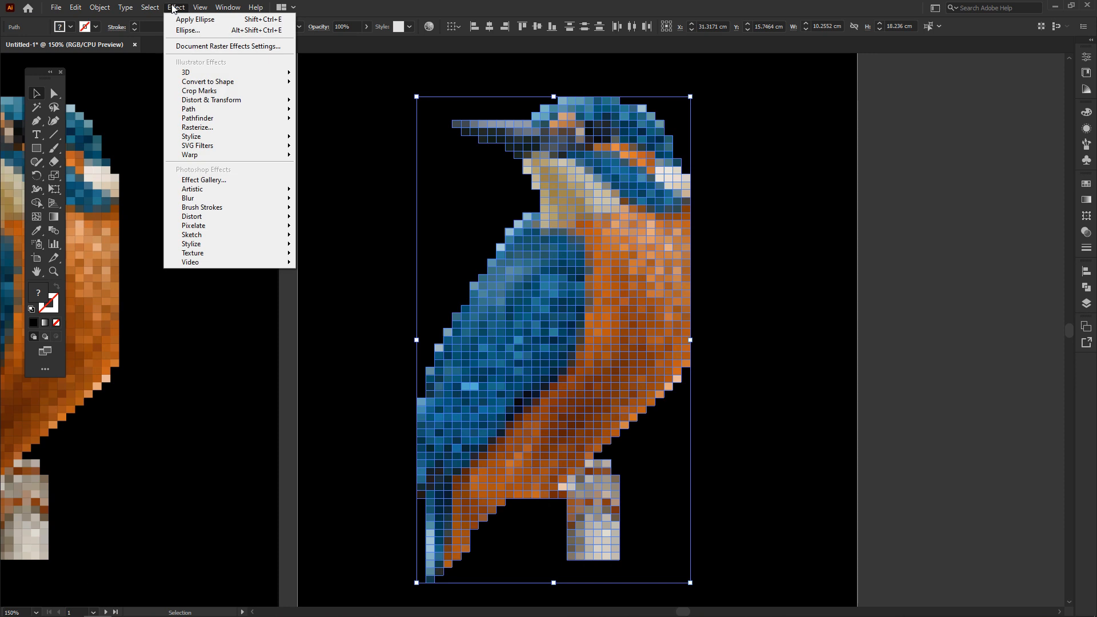
{"action": "mouse_move", "coordinate": [200, 82]}
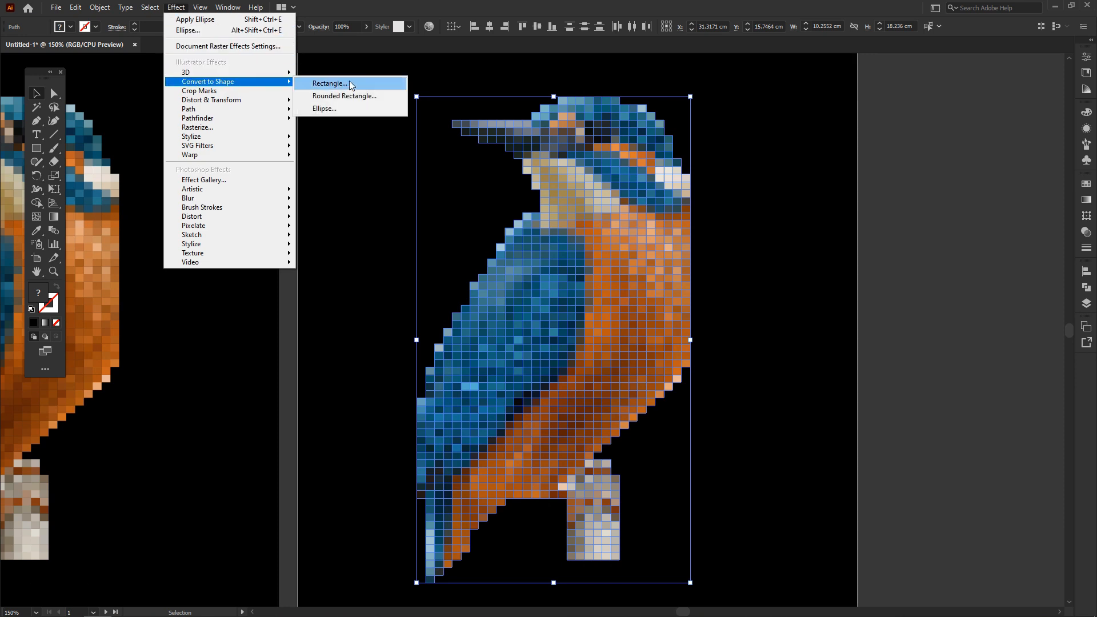
{"action": "left_click", "coordinate": [350, 108]}
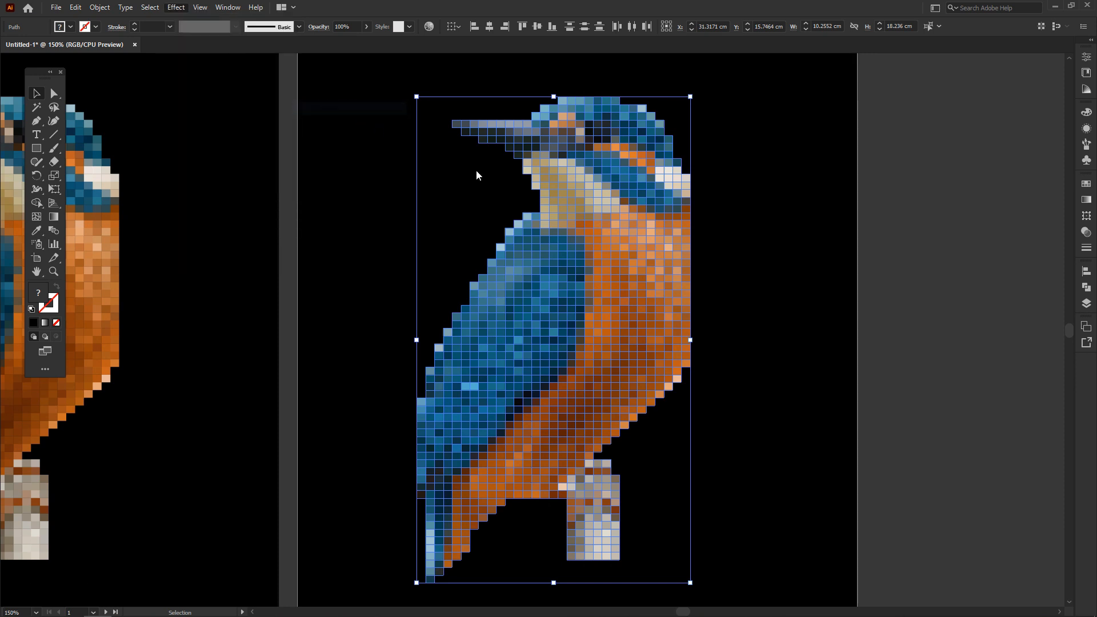
{"action": "left_click_drag", "start_coordinate": [788, 195], "coordinate": [855, 192]}
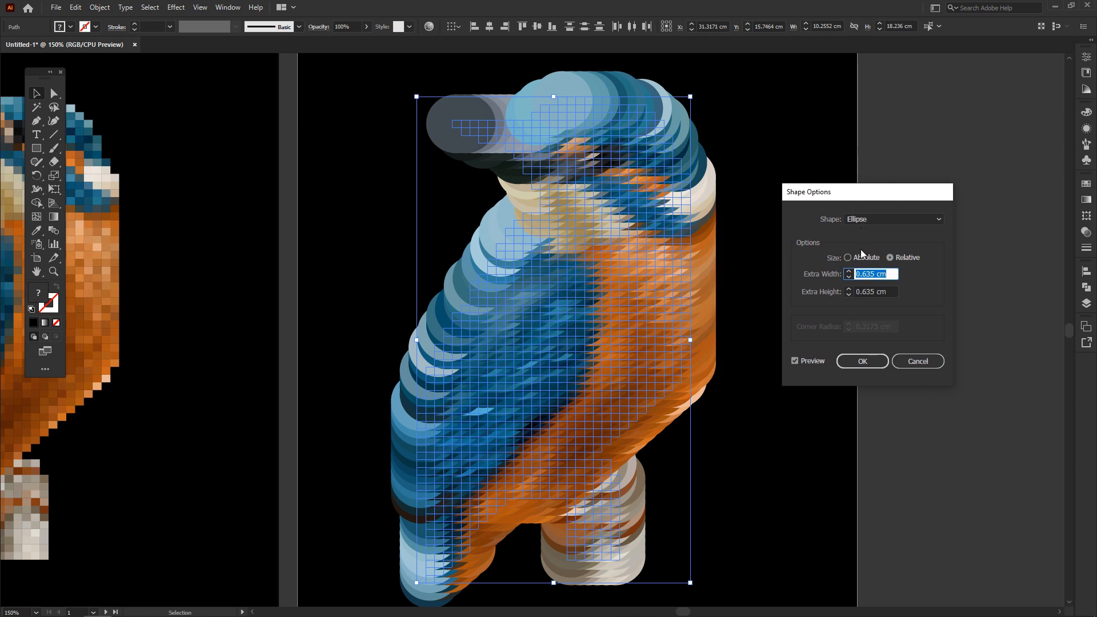
Set the ellipses to an absolute size of 0.2 cm width and 0.2 cm height and apply the effect.
{"action": "left_click", "coordinate": [860, 257]}
{"action": "left_click", "coordinate": [880, 274]}
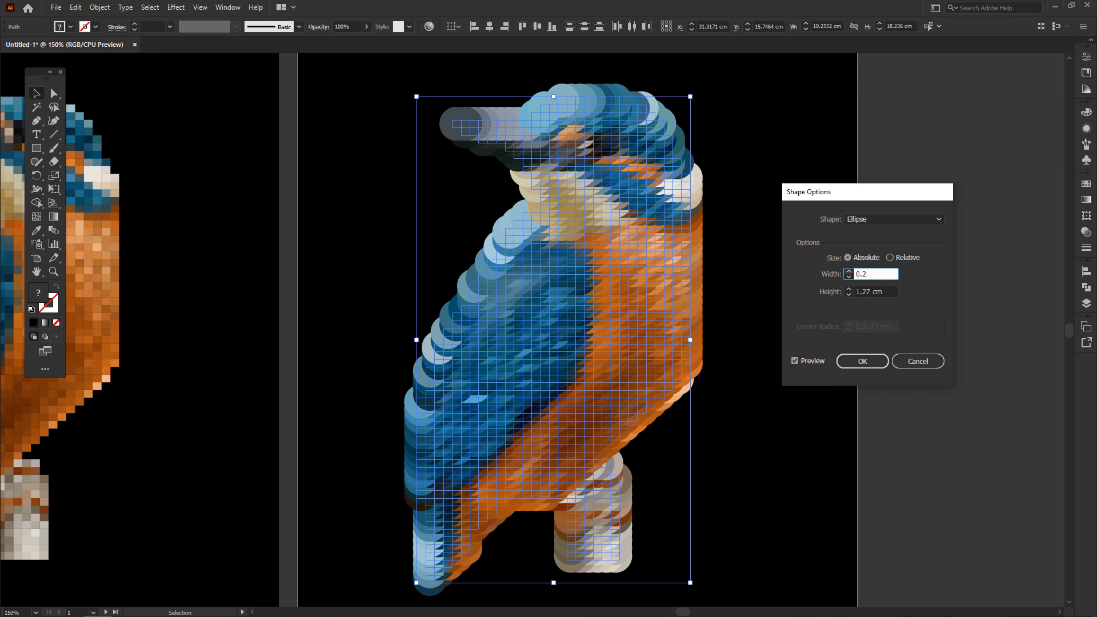
{"action": "left_click", "coordinate": [869, 292]}
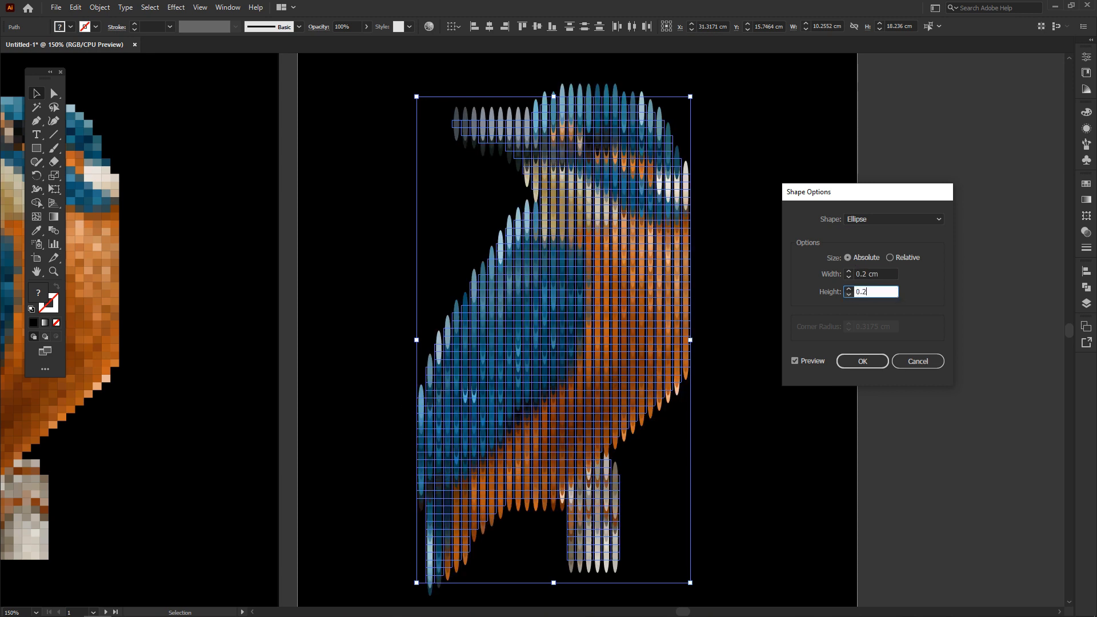
{"action": "left_click", "coordinate": [864, 274]}
{"action": "left_click", "coordinate": [865, 359]}
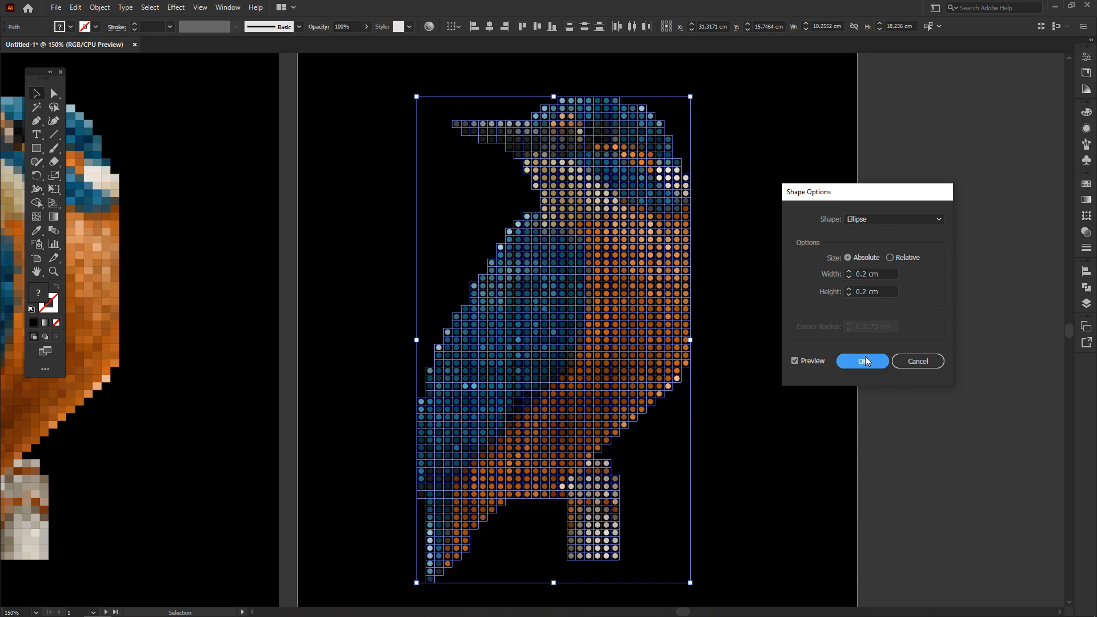
{"action": "left_click", "coordinate": [737, 350]}
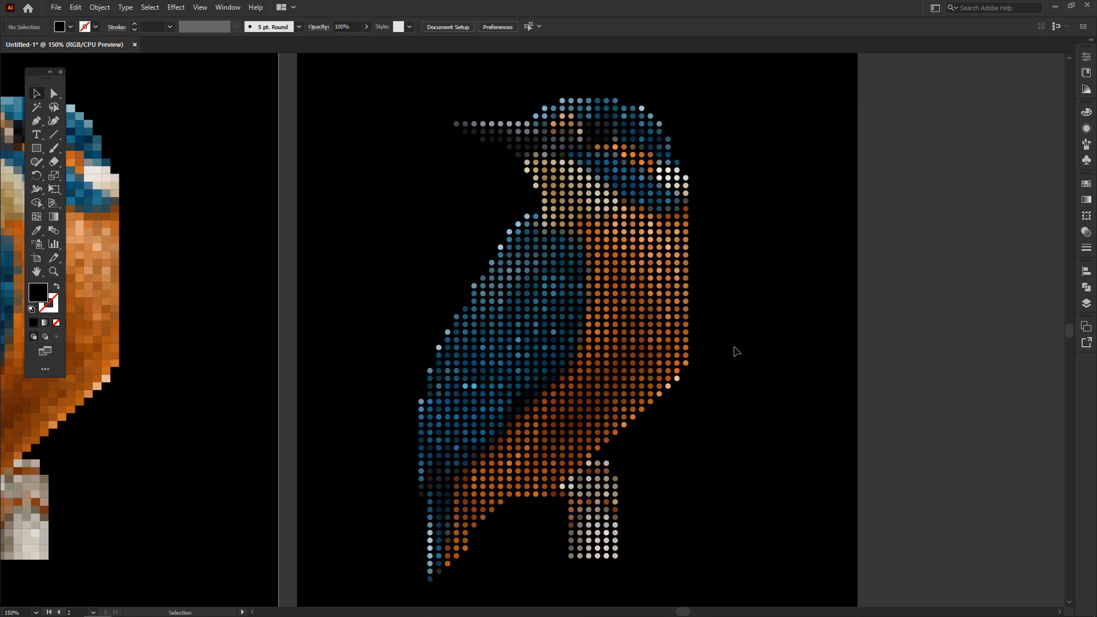
Copy single dots from the dotted bird into the empty space behind its head, breast and belly and around the perch.
{"action": "key", "text": "ctrl+0"}
{"action": "left_click_drag", "start_coordinate": [469, 347], "coordinate": [606, 347]}
{"action": "left_click_drag", "start_coordinate": [694, 384], "coordinate": [740, 408]}
{"action": "left_click_drag", "start_coordinate": [736, 408], "coordinate": [785, 300]}
{"action": "left_click_drag", "start_coordinate": [737, 226], "coordinate": [758, 156]}
{"action": "left_click_drag", "start_coordinate": [697, 485], "coordinate": [724, 498]}
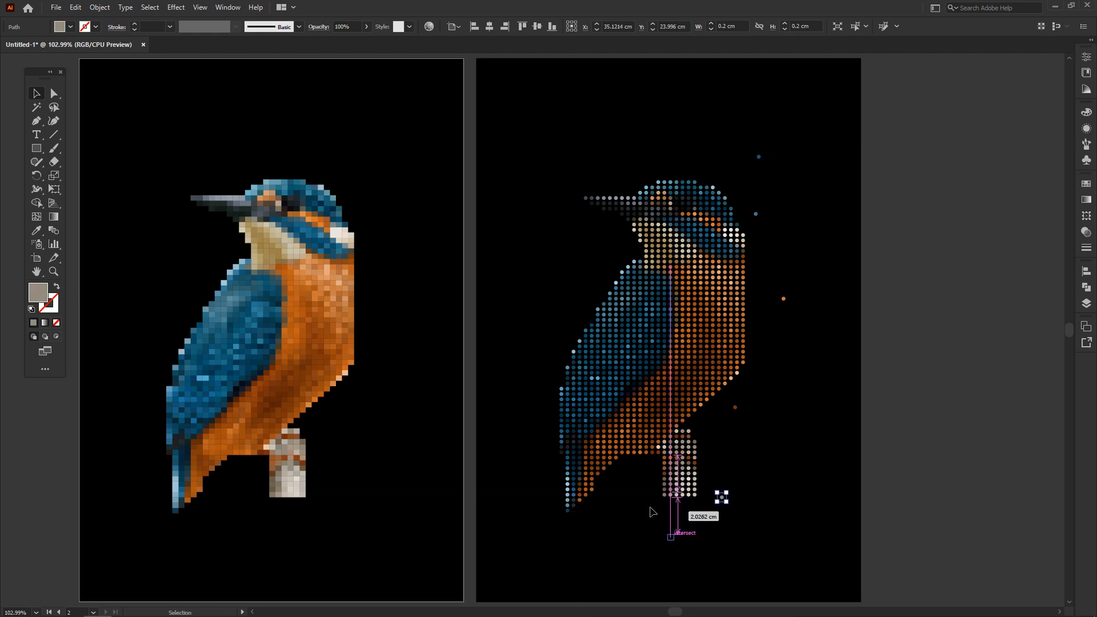
Copy single dots from the dotted bird to spots under the belly, beside the wing, above the beak and below the tail.
{"action": "left_click_drag", "start_coordinate": [632, 447], "coordinate": [627, 477]}
{"action": "left_click_drag", "start_coordinate": [616, 347], "coordinate": [552, 216]}
{"action": "left_click_drag", "start_coordinate": [648, 215], "coordinate": [627, 137]}
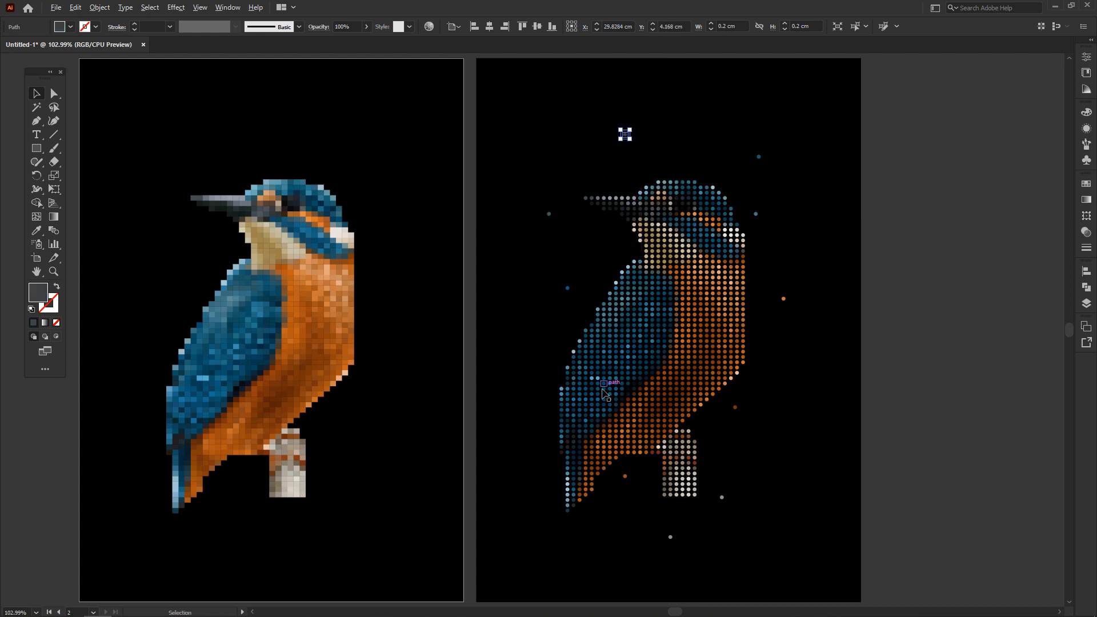
{"action": "left_click_drag", "start_coordinate": [585, 399], "coordinate": [548, 532]}
{"action": "left_click_drag", "start_coordinate": [582, 480], "coordinate": [594, 556]}
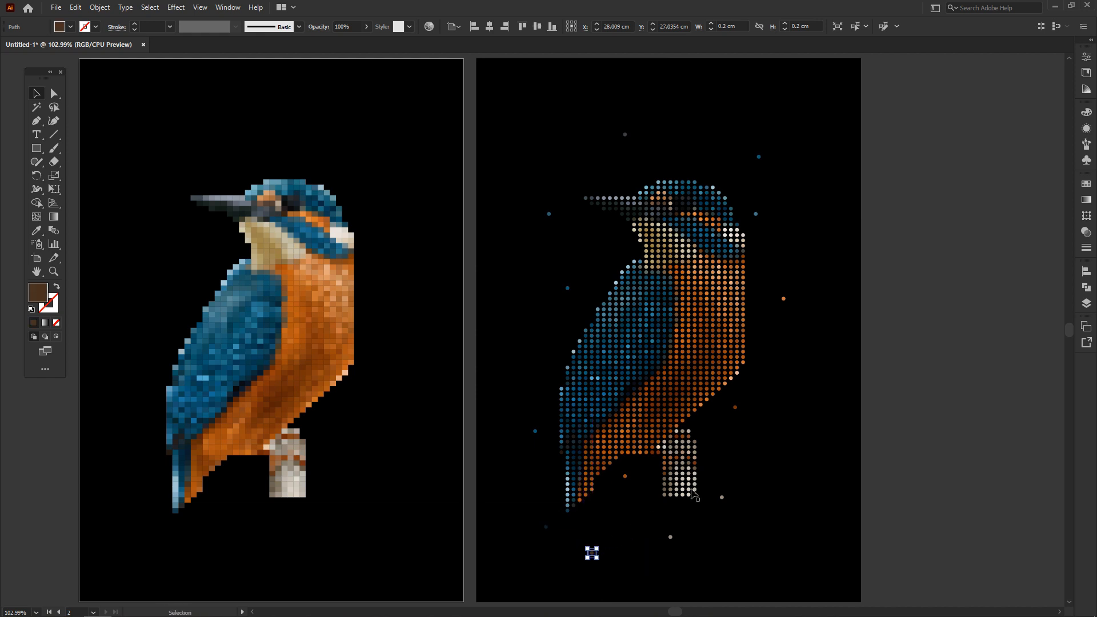
Shift the loose dots beside and below the perch farther right, and copy an orange breast dot out beyond the belly.
{"action": "left_click", "coordinate": [728, 463]}
{"action": "left_click_drag", "start_coordinate": [737, 455], "coordinate": [746, 455]}
{"action": "left_click_drag", "start_coordinate": [680, 536], "coordinate": [704, 539]}
{"action": "left_click_drag", "start_coordinate": [737, 498], "coordinate": [773, 491]}
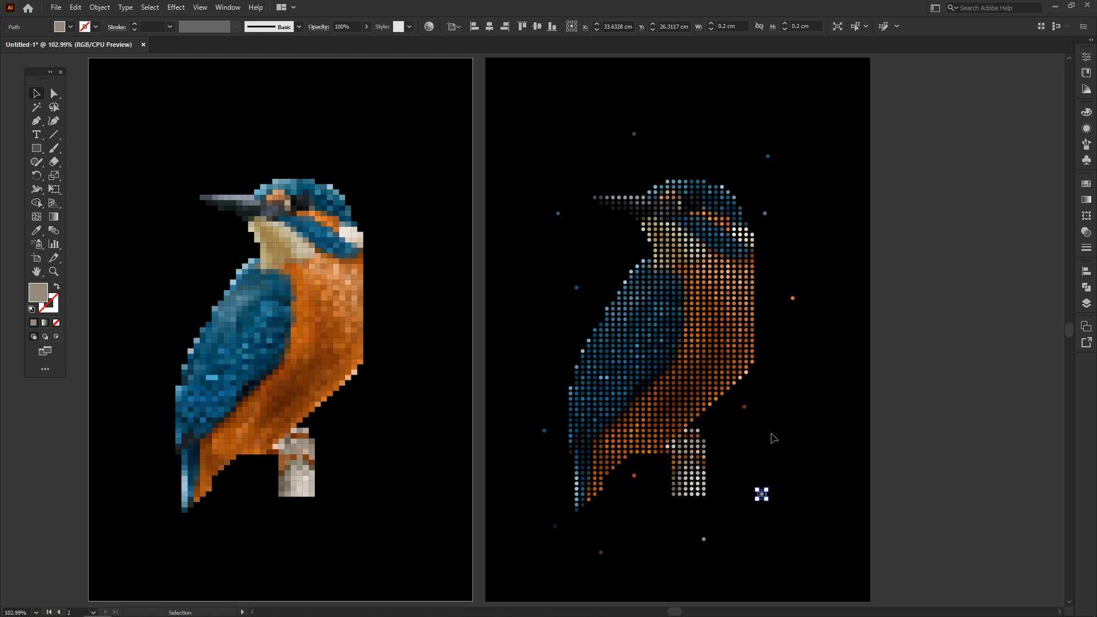
{"action": "left_click", "coordinate": [771, 439]}
{"action": "left_click_drag", "start_coordinate": [740, 362], "coordinate": [805, 414]}
{"action": "left_click", "coordinate": [817, 376]}
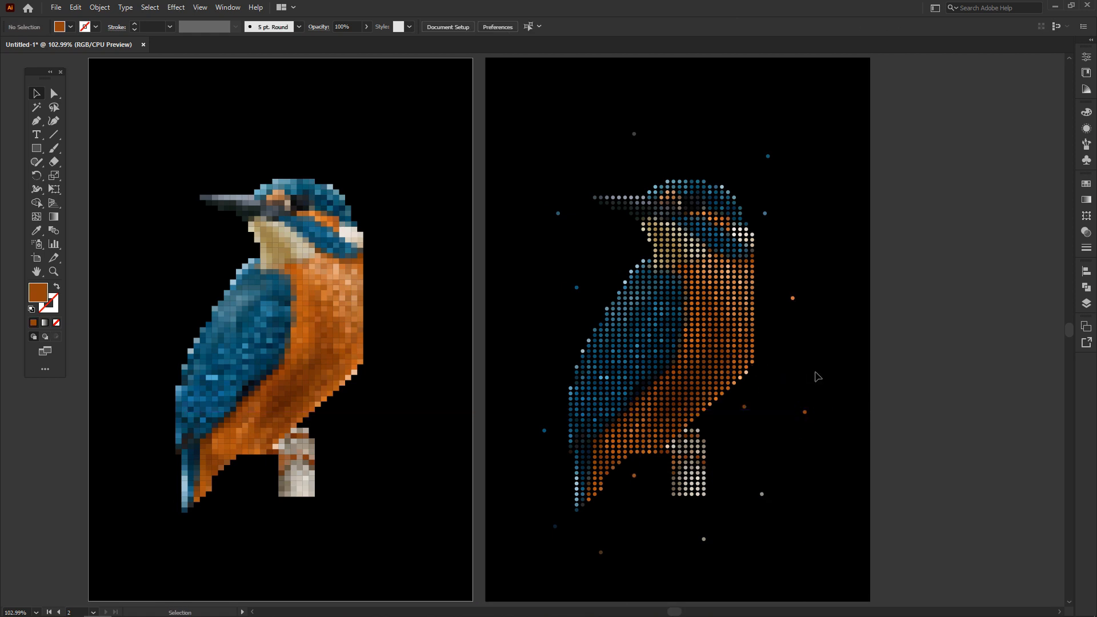
Copy single tiles of the square mosaic bird into the space around its breast, head, perch and tail.
{"action": "left_click_drag", "start_coordinate": [464, 344], "coordinate": [543, 345]}
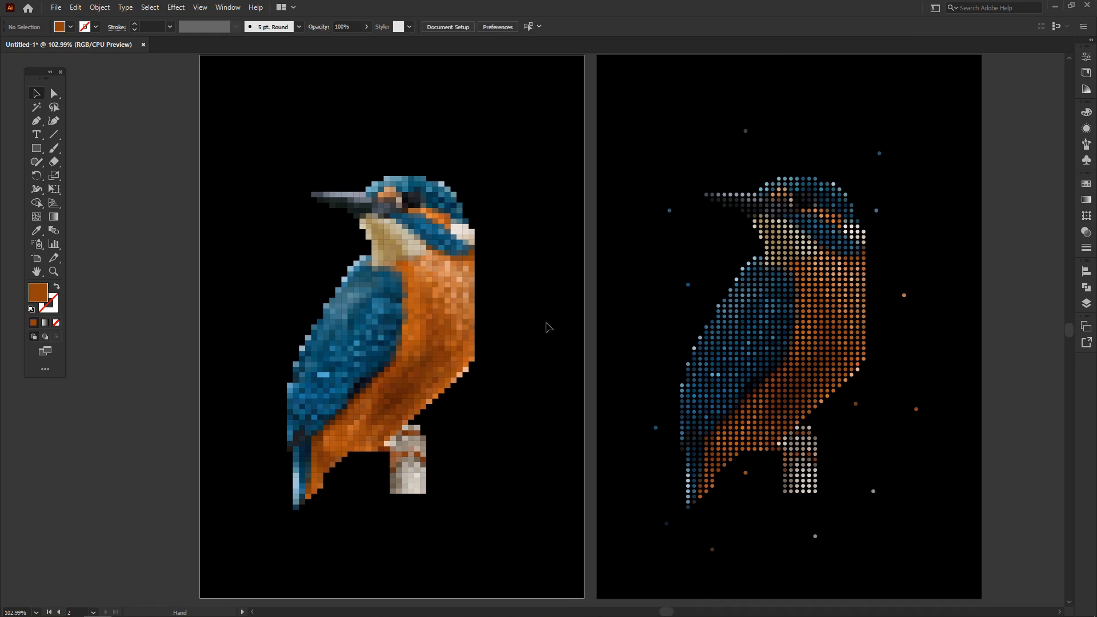
{"action": "left_click_drag", "start_coordinate": [470, 313], "coordinate": [502, 293]}
{"action": "left_click_drag", "start_coordinate": [447, 191], "coordinate": [479, 151]}
{"action": "left_click_drag", "start_coordinate": [402, 185], "coordinate": [367, 138]}
{"action": "left_click_drag", "start_coordinate": [400, 452], "coordinate": [519, 428]}
{"action": "left_click_drag", "start_coordinate": [423, 470], "coordinate": [404, 520]}
{"action": "left_click_drag", "start_coordinate": [367, 442], "coordinate": [264, 513]}
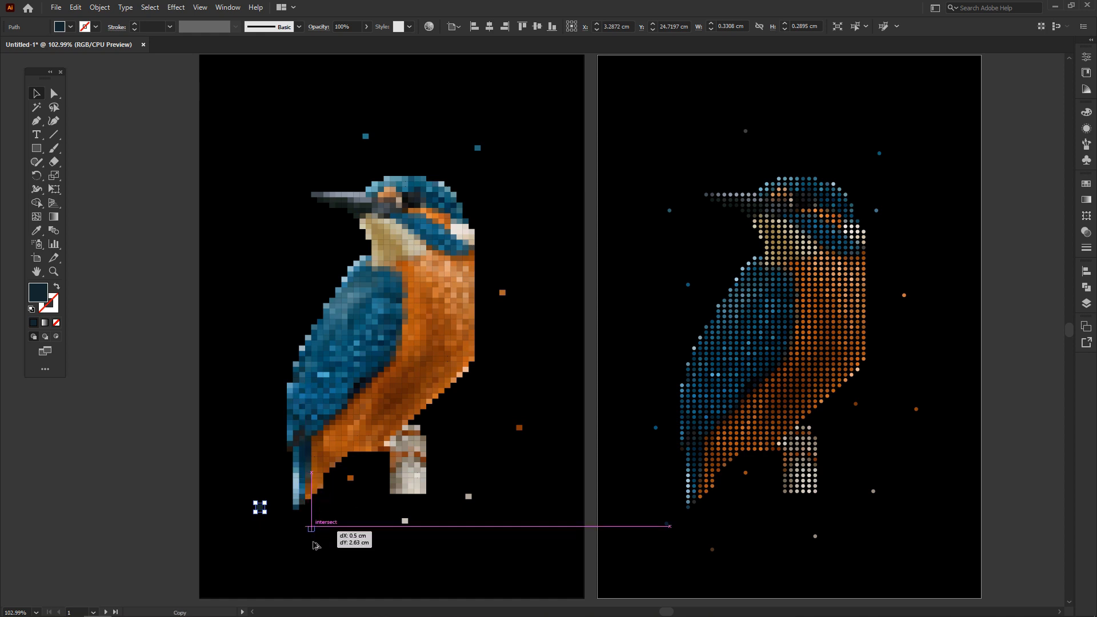
Copy more single tiles of the square mosaic bird to spots beside the wing, behind the neck and above the beak.
{"action": "left_click_drag", "start_coordinate": [263, 279], "coordinate": [324, 258], "text": "alt"}
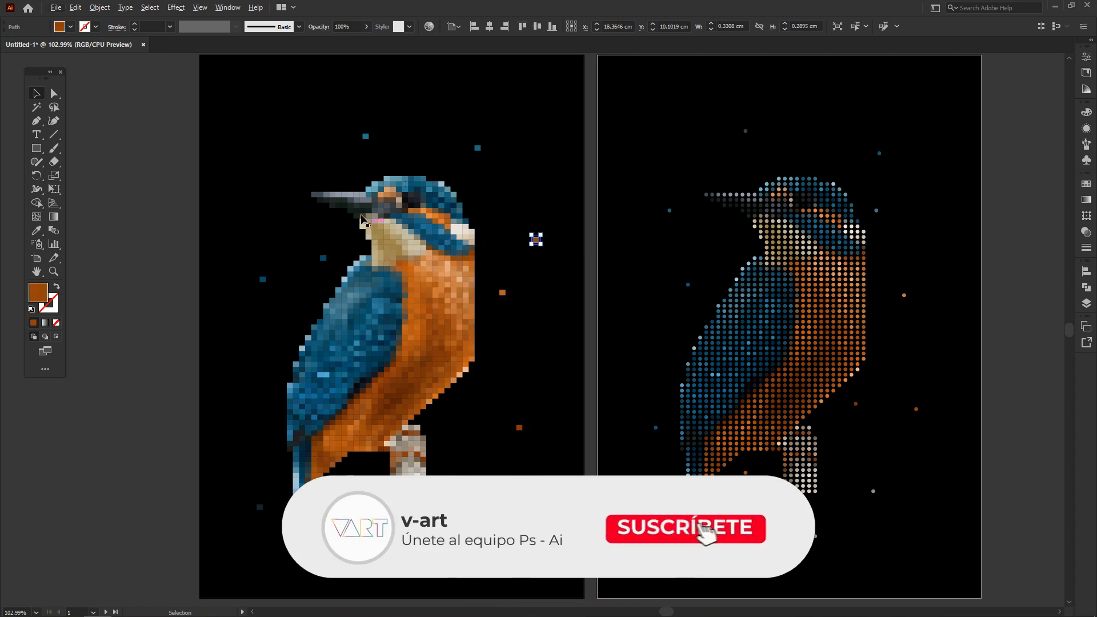
{"action": "left_click_drag", "start_coordinate": [309, 158], "coordinate": [292, 153], "text": "alt"}
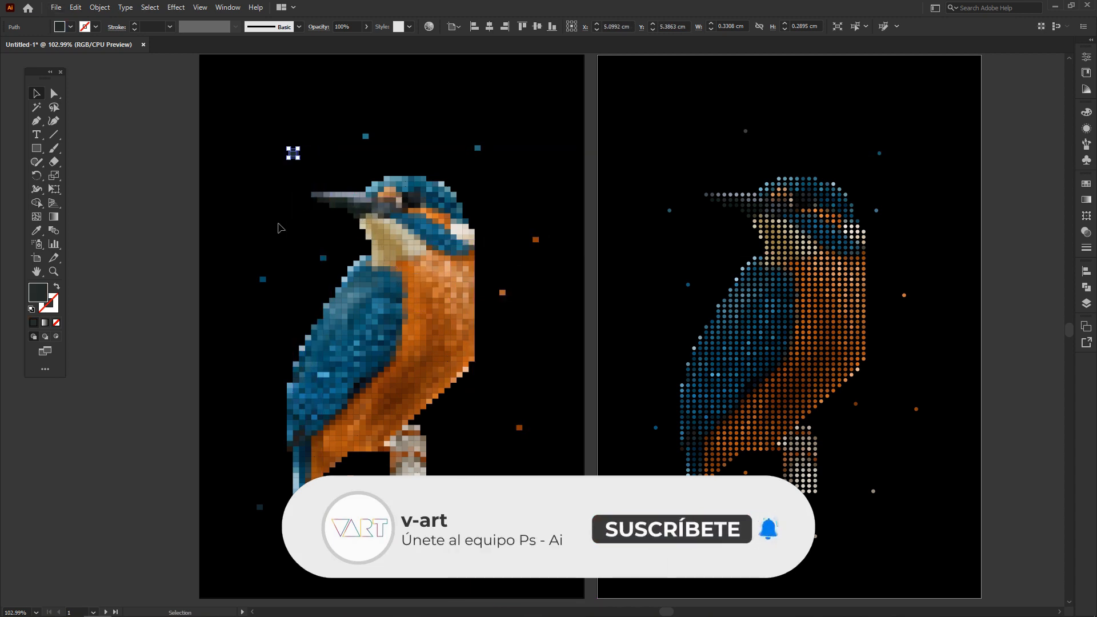
{"action": "left_click", "coordinate": [279, 228]}
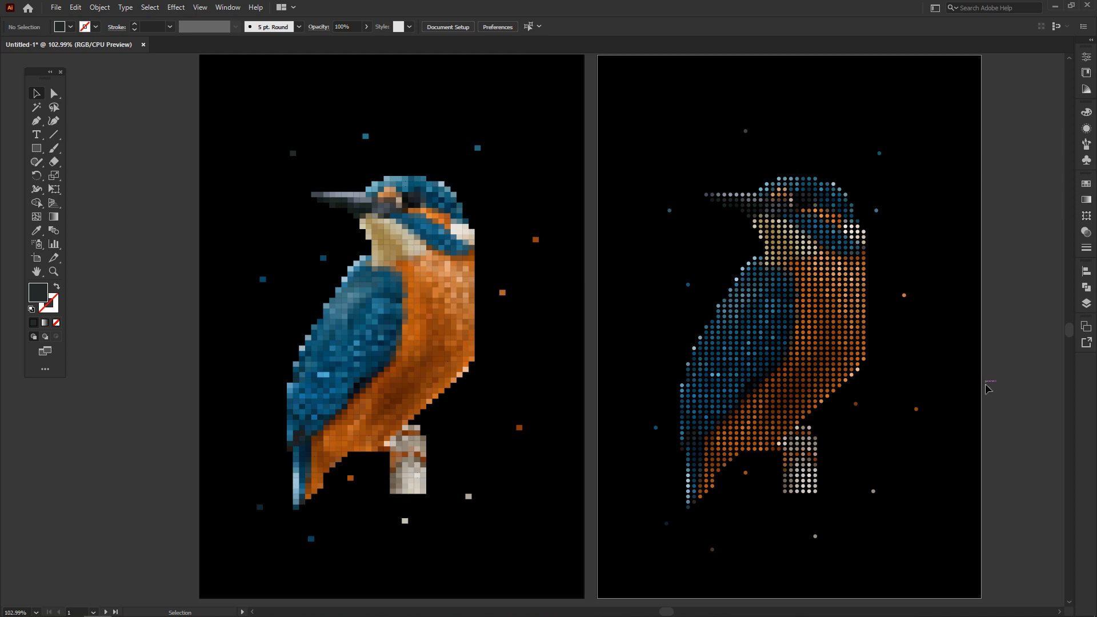